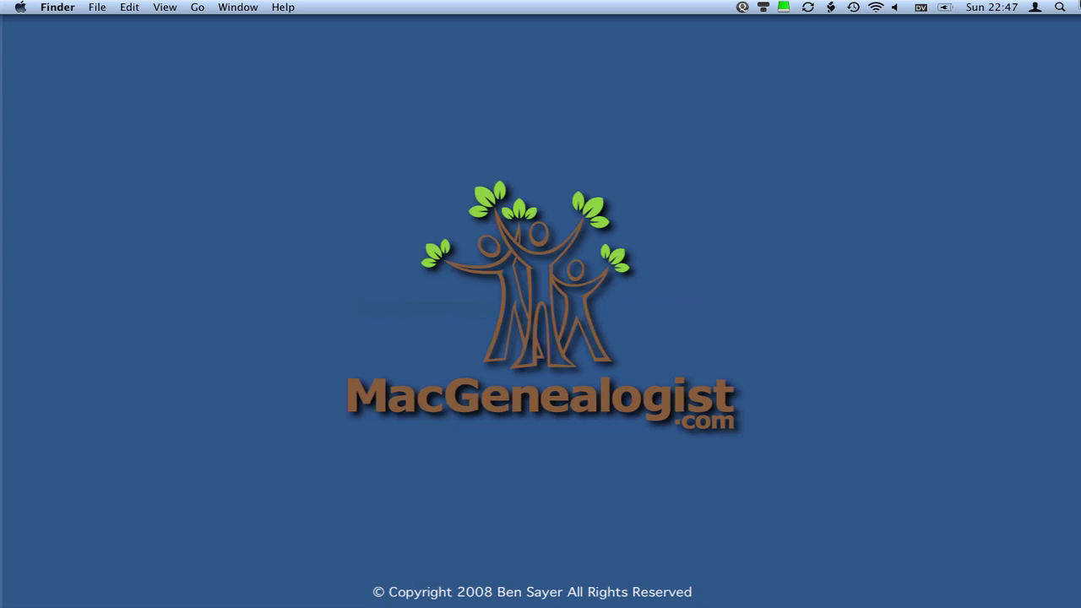
Unarchive EventSets.zip from the Downloads stack to open the EventSets folder of 34 pEvents files.
mouse_move(684, 601)
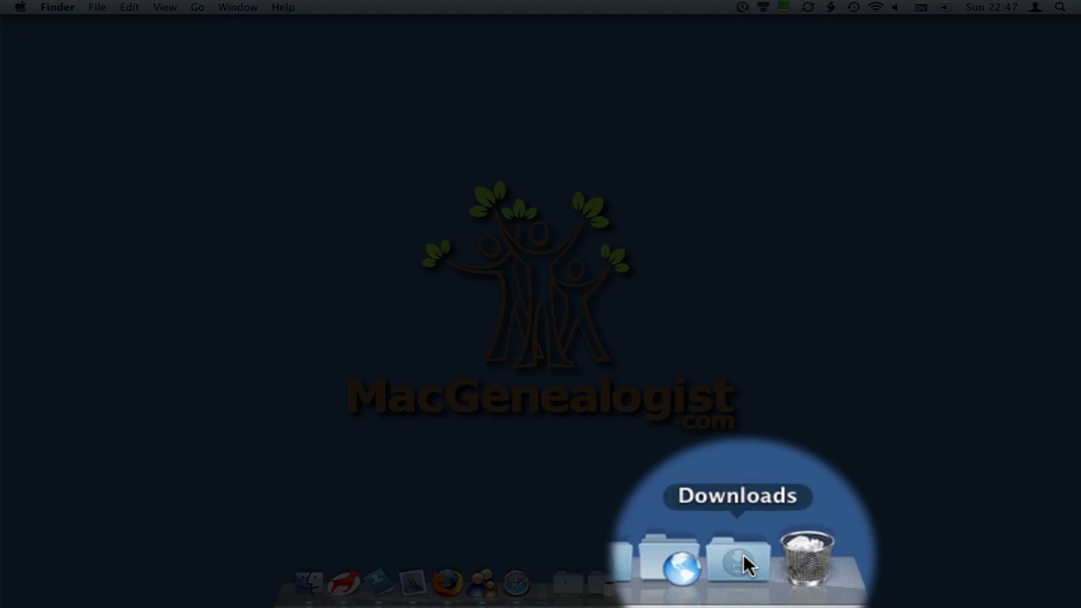
click(744, 583)
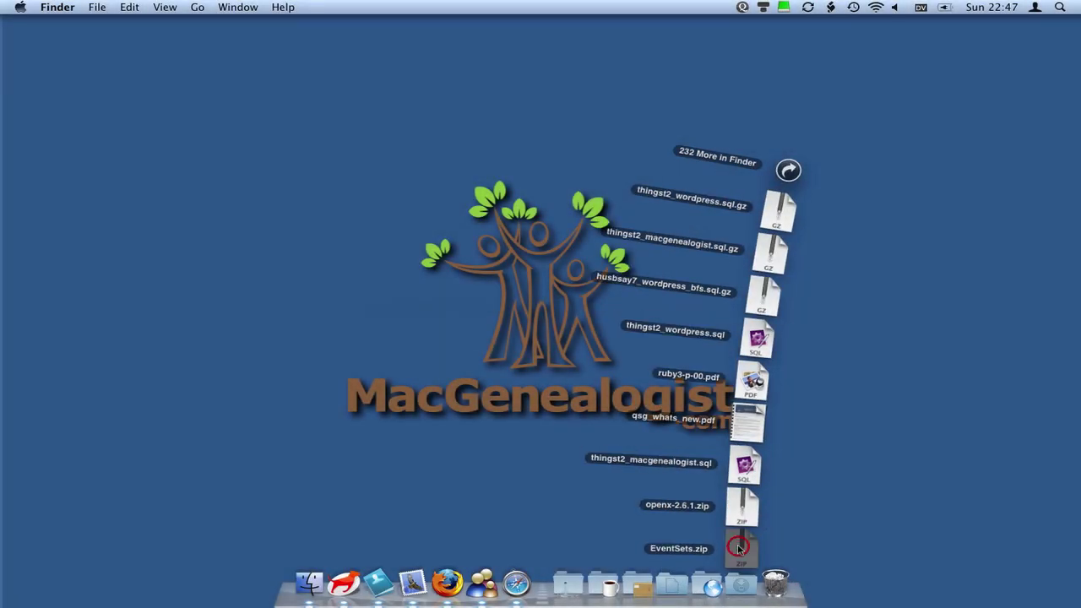
click(739, 518)
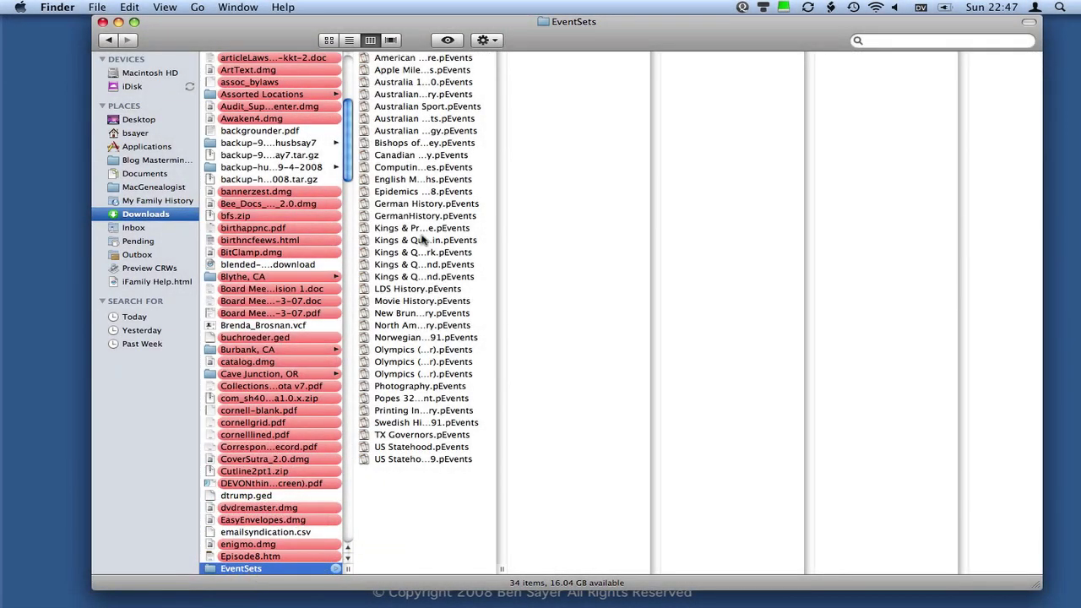
Select all 34 pEvents files, American through US Statehood, with Edit > Select All.
click(402, 59)
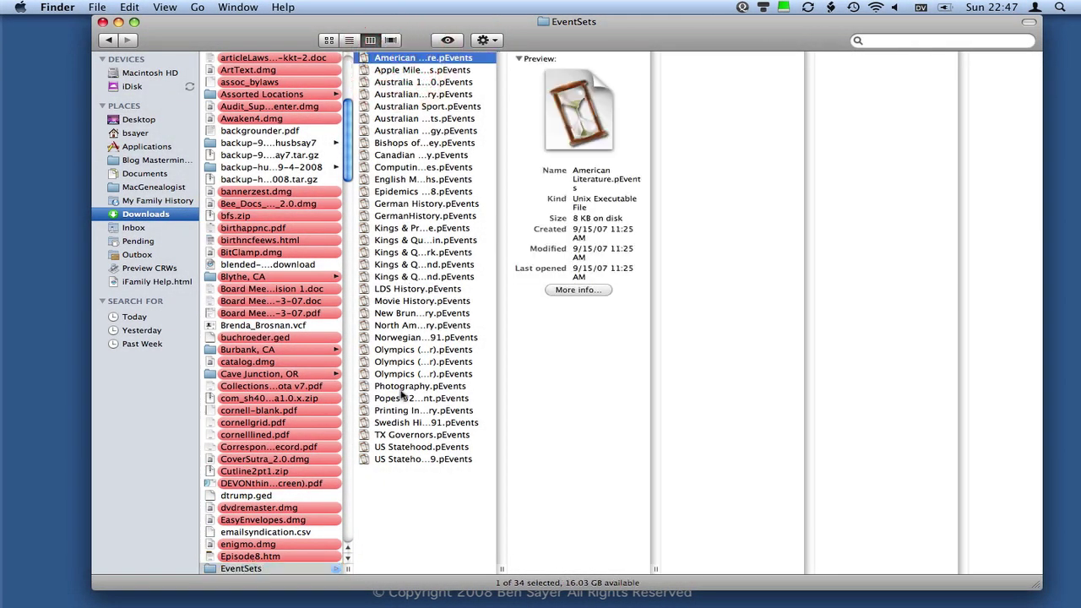
key(super+a)
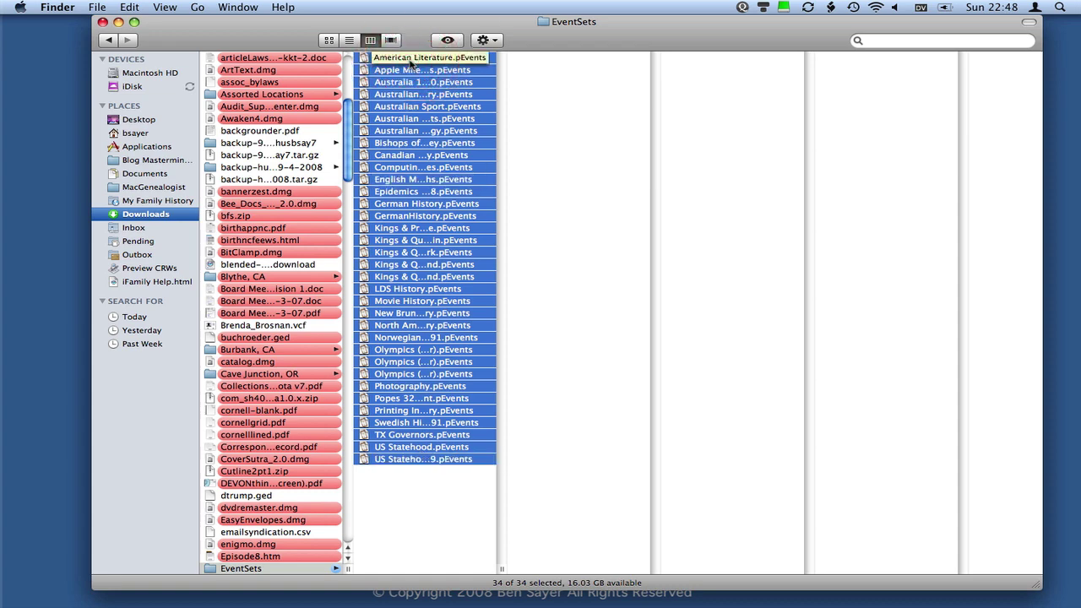
click(408, 59)
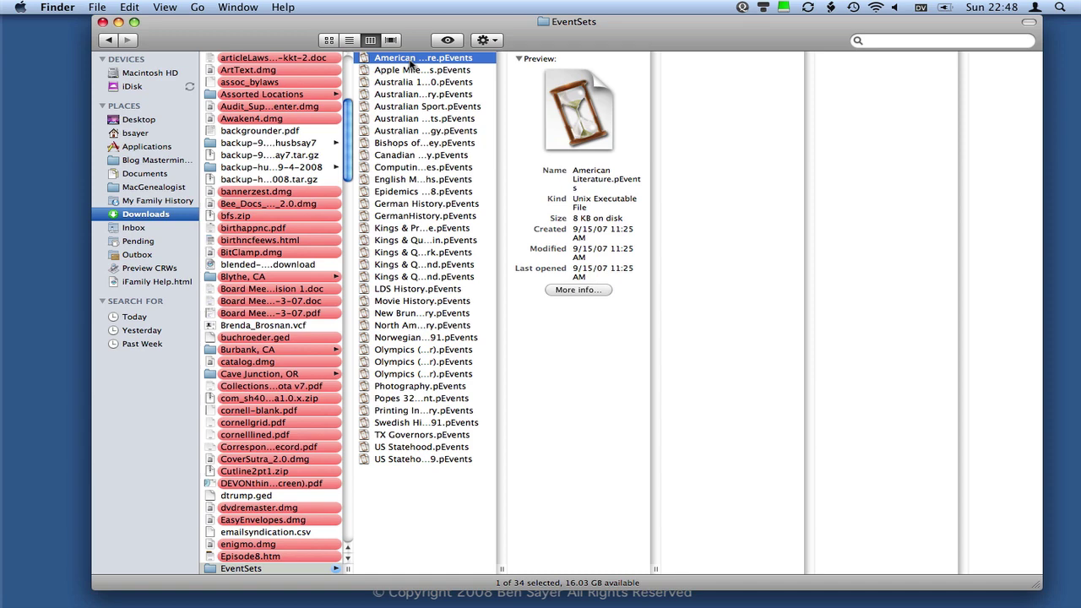
key(super+a)
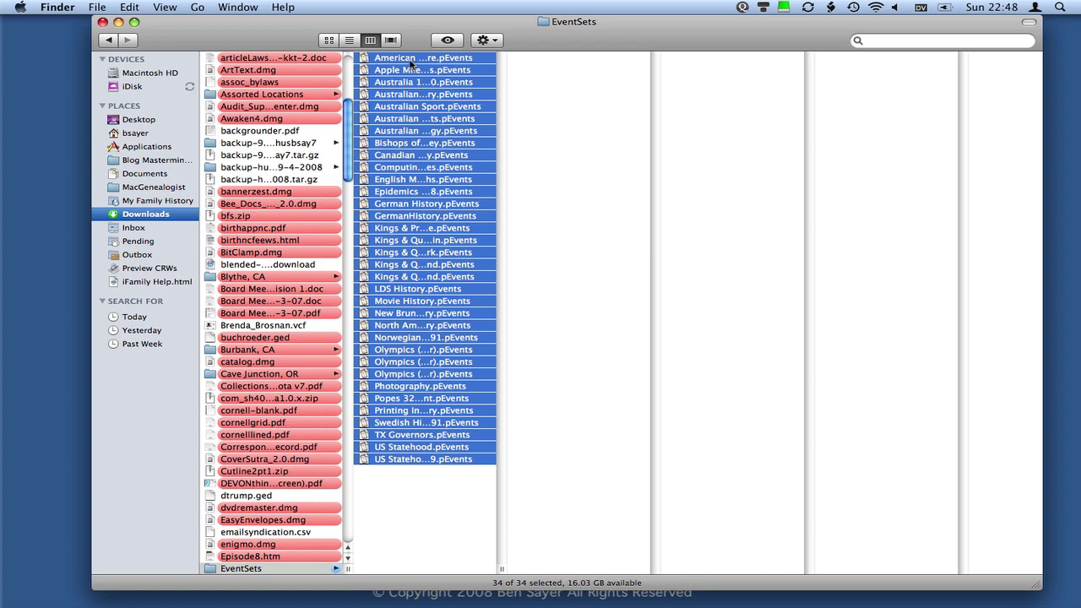
click(411, 61)
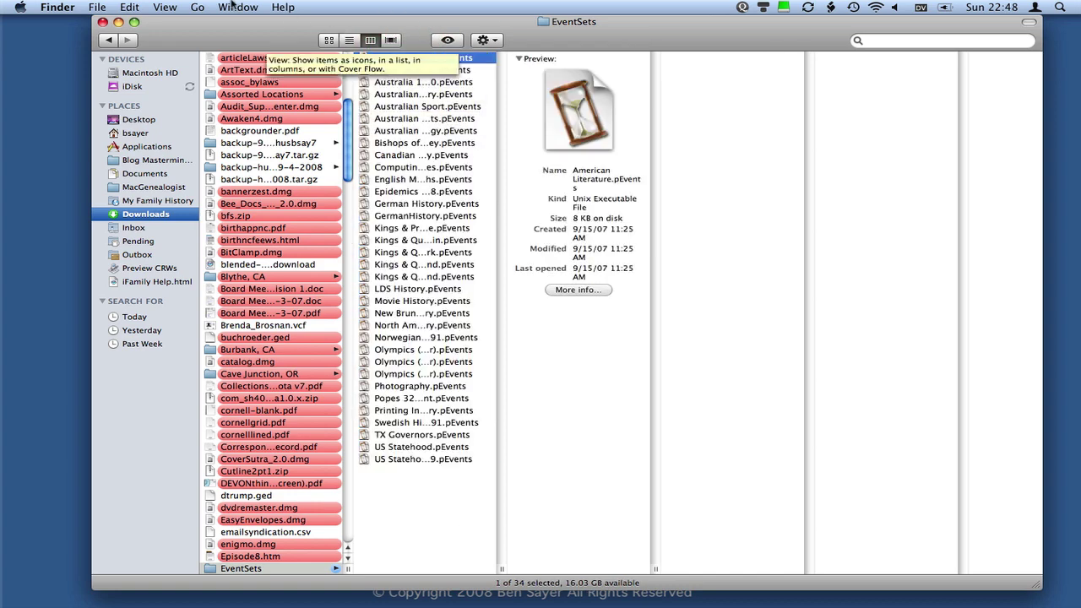
key(Return)
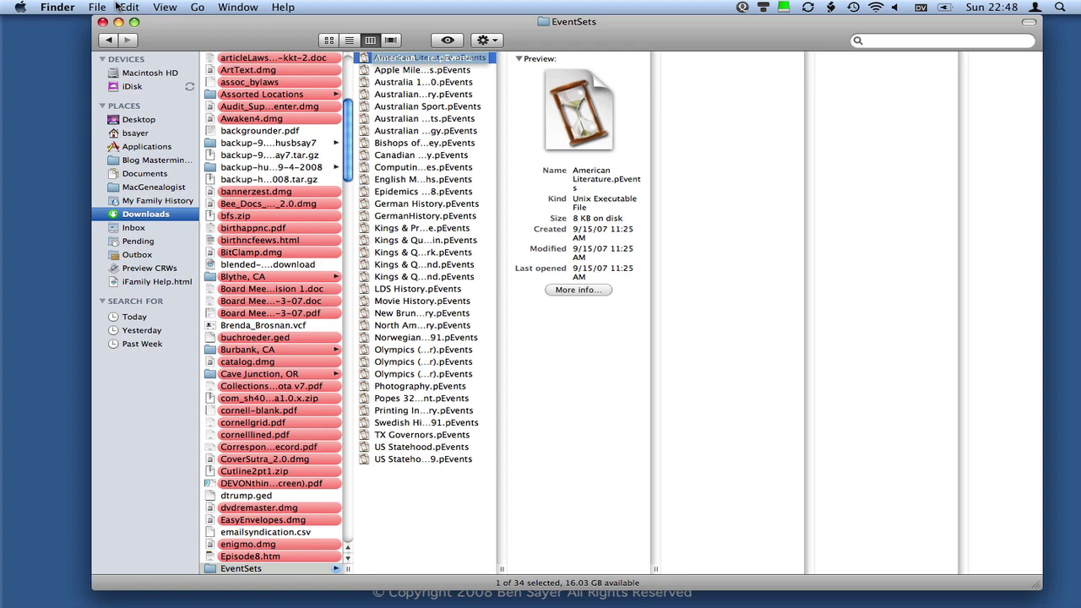
key(Escape)
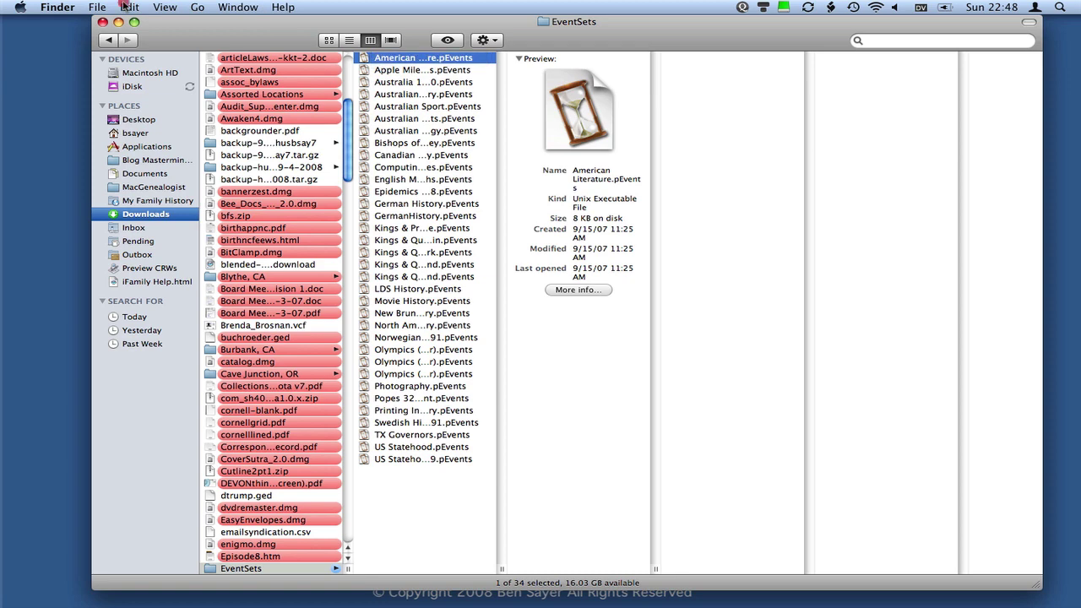
click(128, 7)
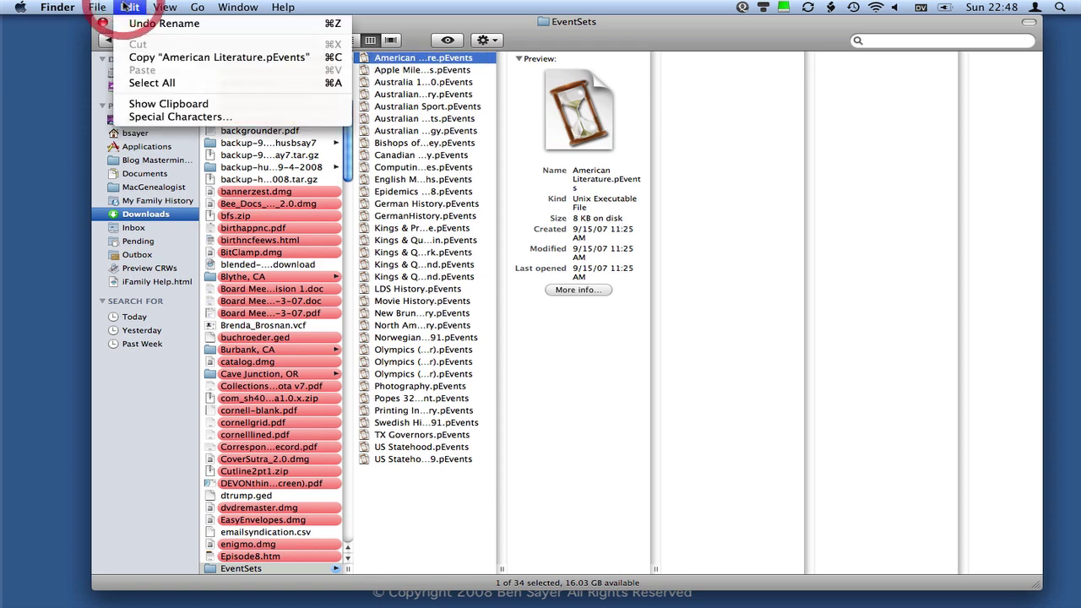
click(152, 83)
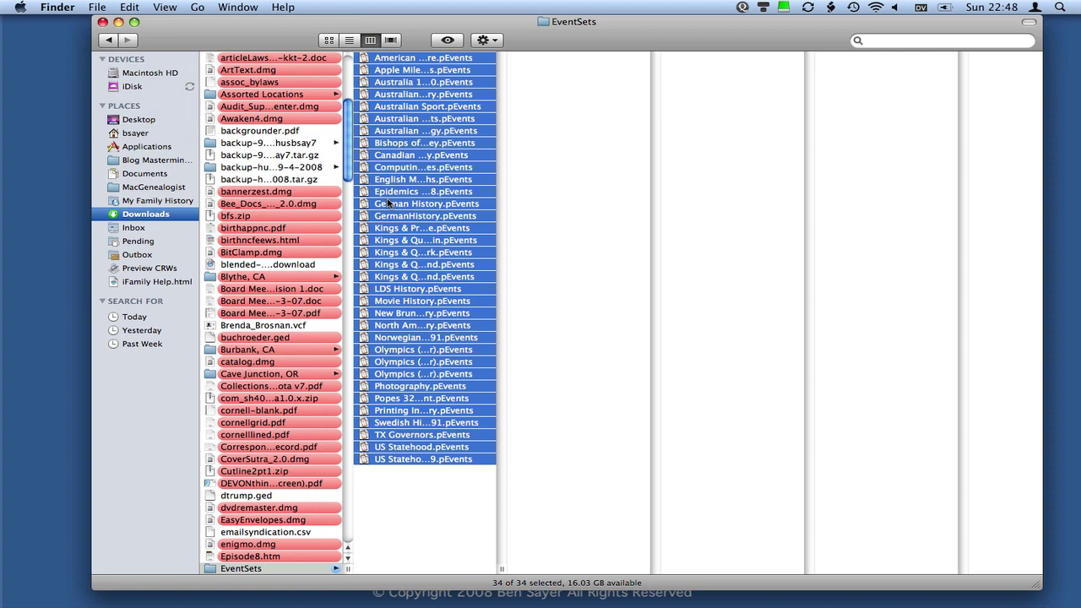
click(131, 7)
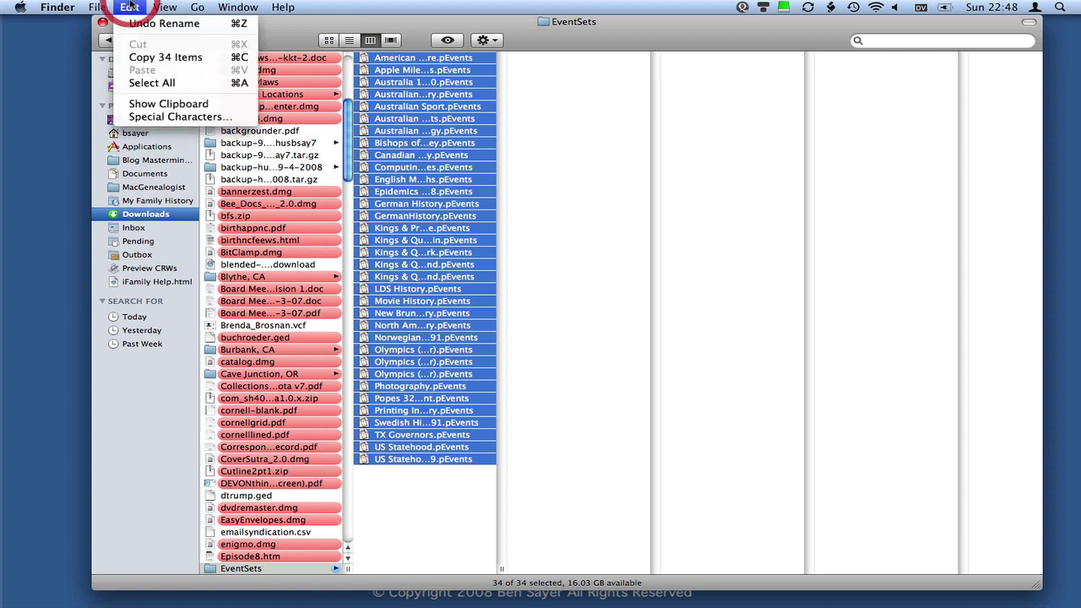
click(149, 58)
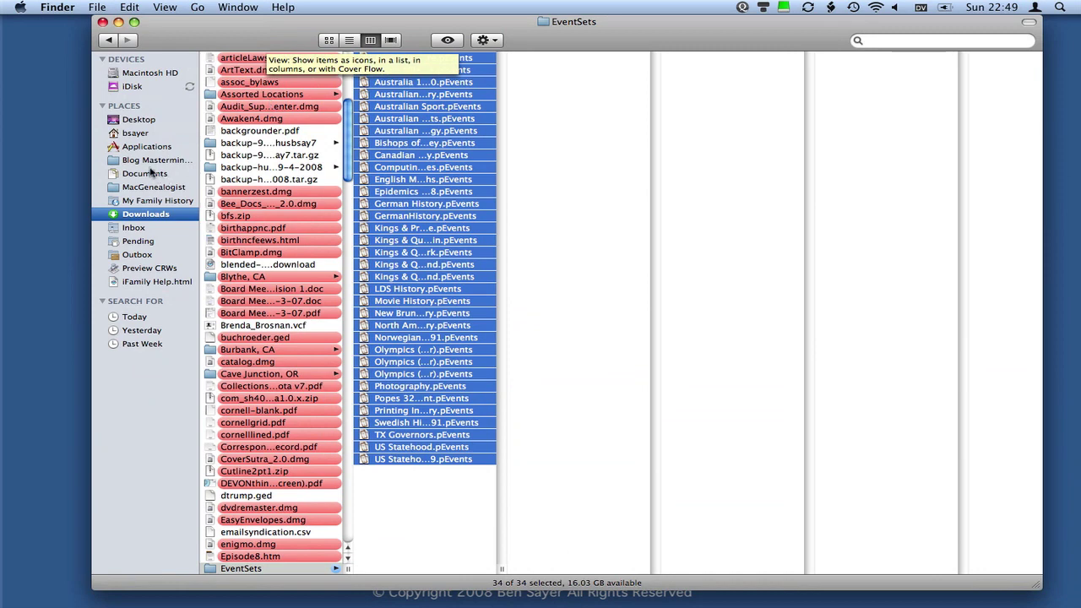
Paste the 34 pEvents files into bsayer > Library > Application Support > Reunion > Perspective Events.
click(136, 133)
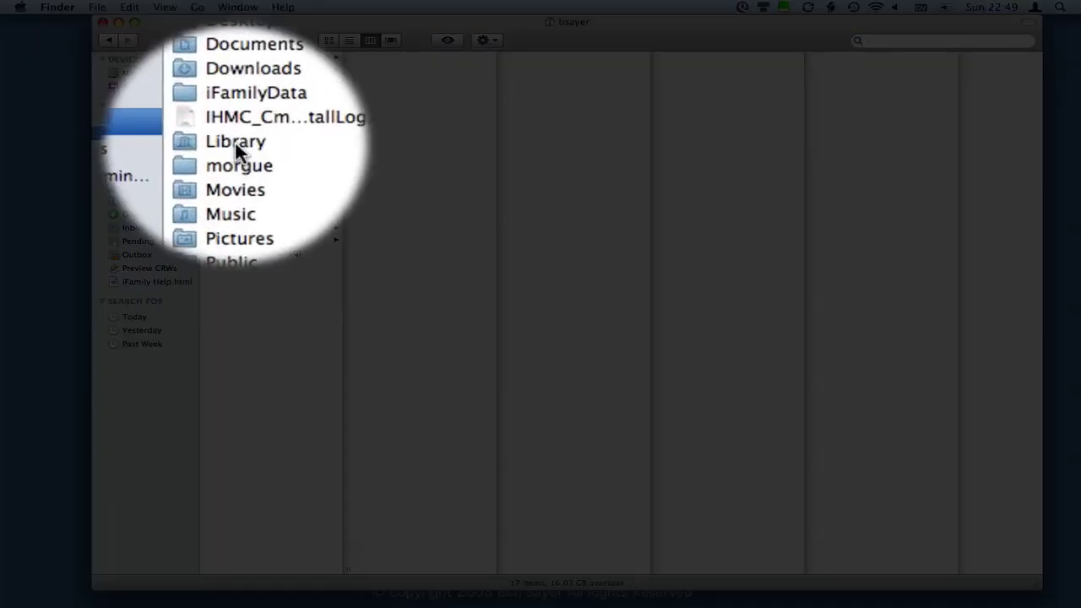
click(236, 143)
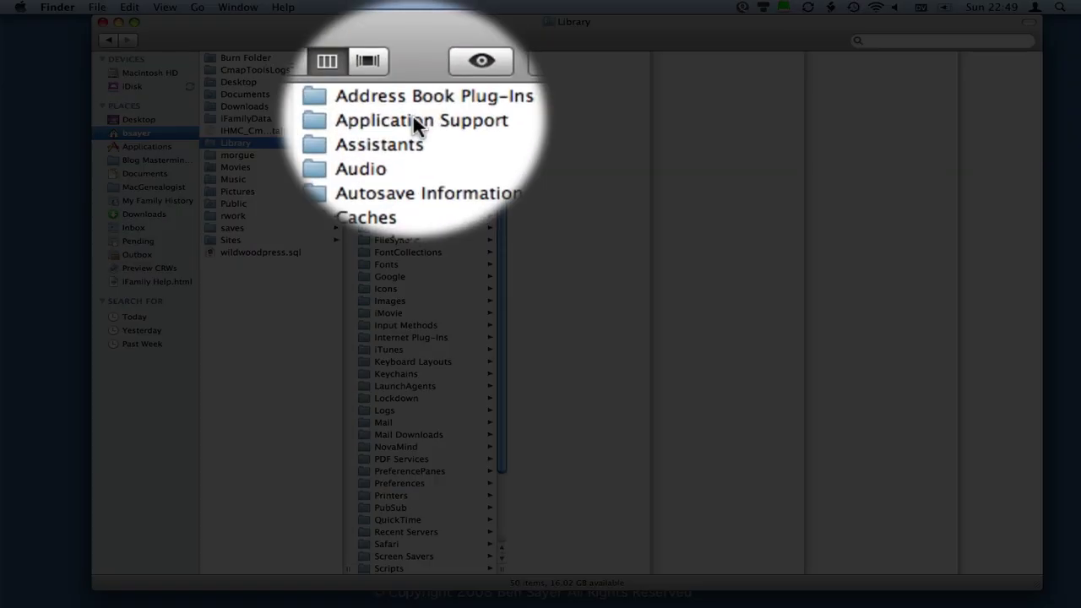
click(416, 70)
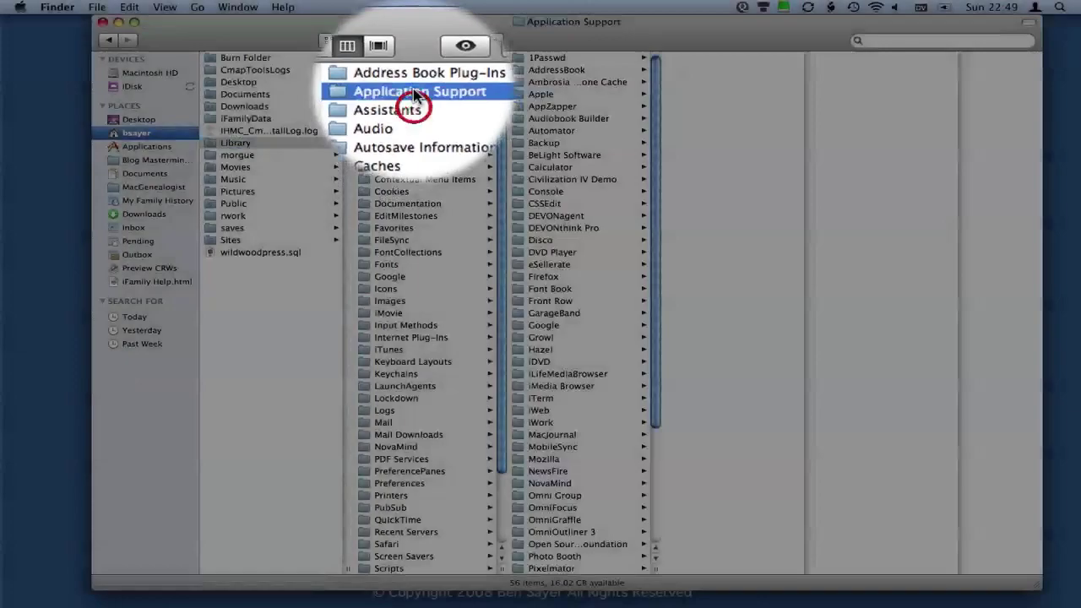
scroll(548, 130, down, 6)
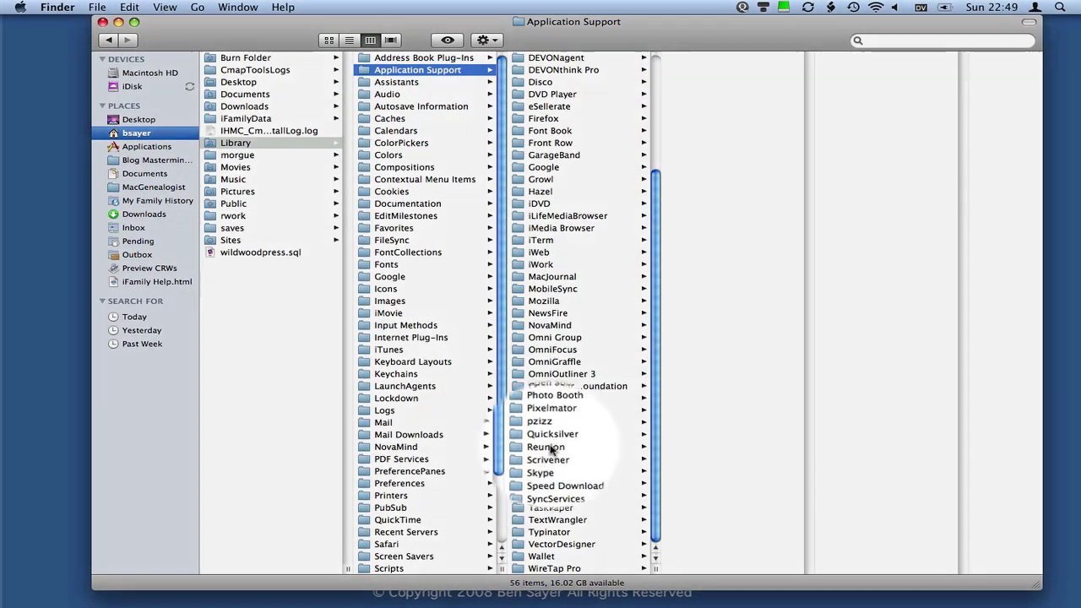
click(549, 448)
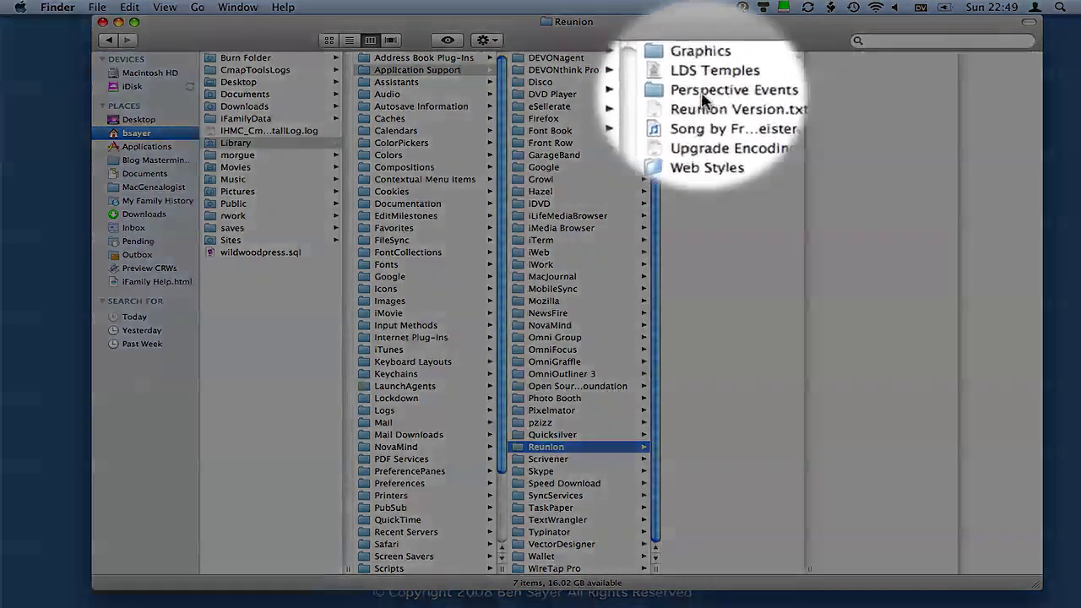
click(705, 85)
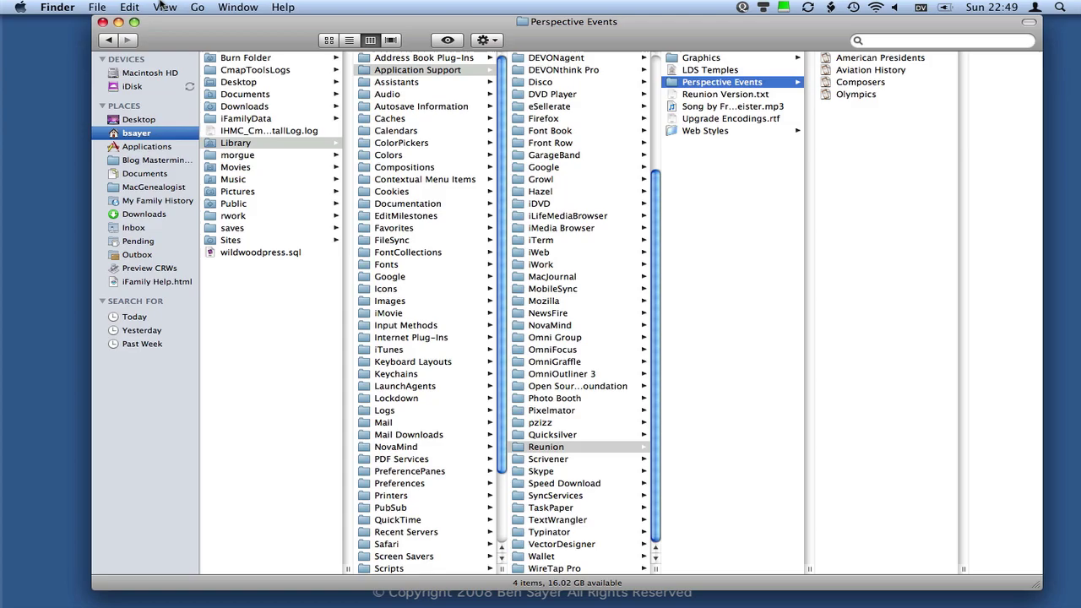
click(130, 7)
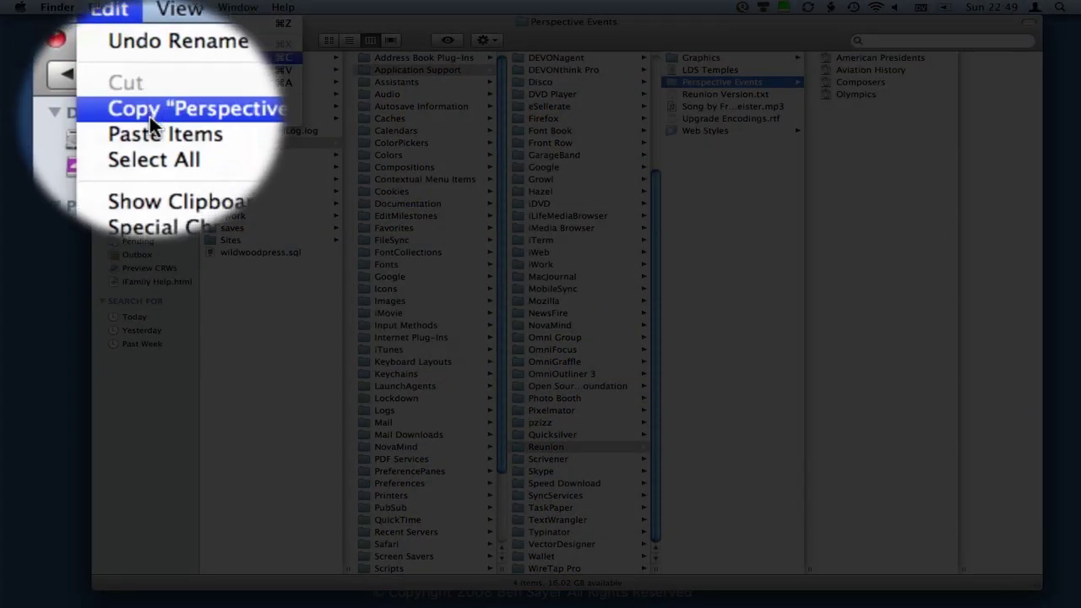
click(156, 133)
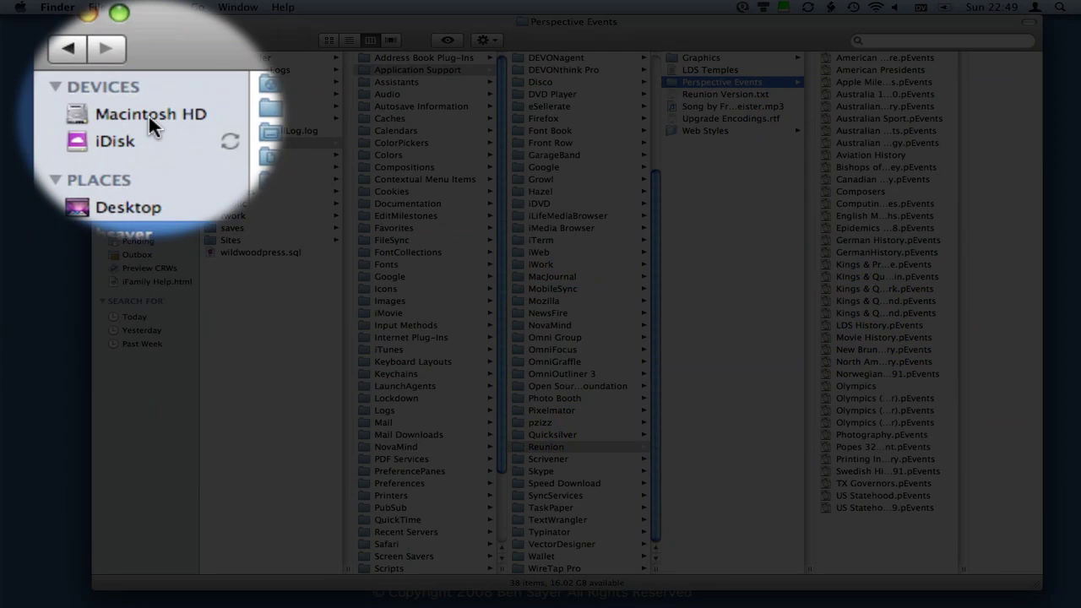
Browse Macintosh HD's Library > Application Support, return to the home Library, and close the Finder window.
click(148, 73)
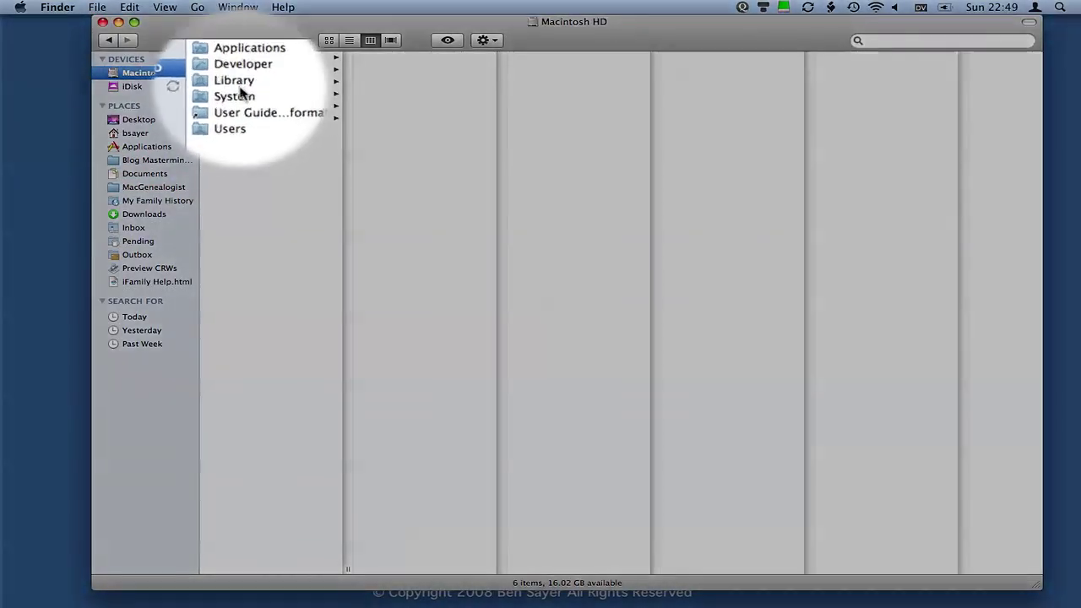
click(236, 93)
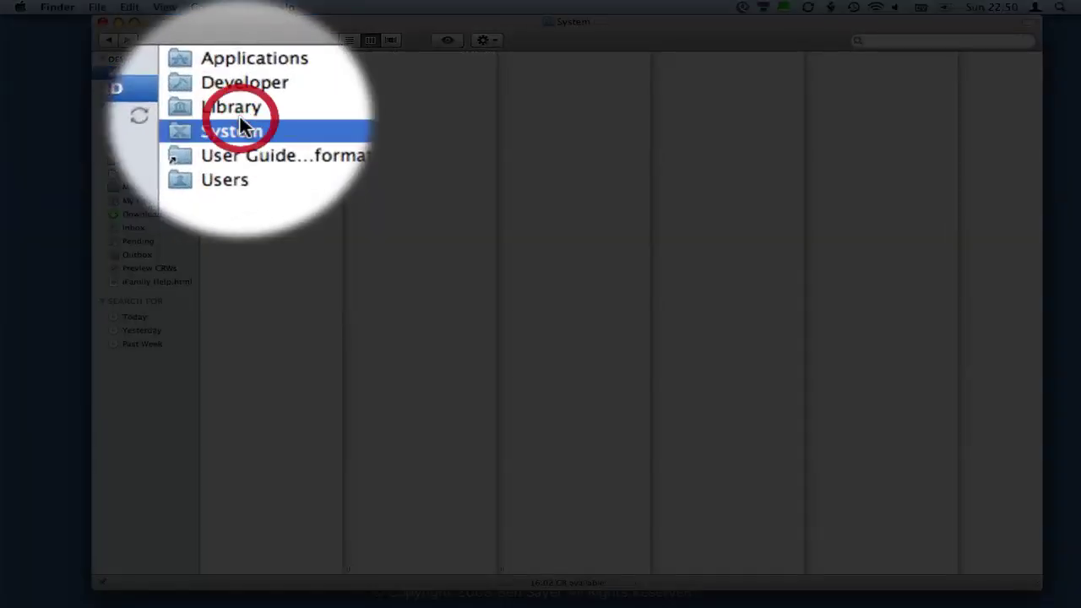
click(235, 82)
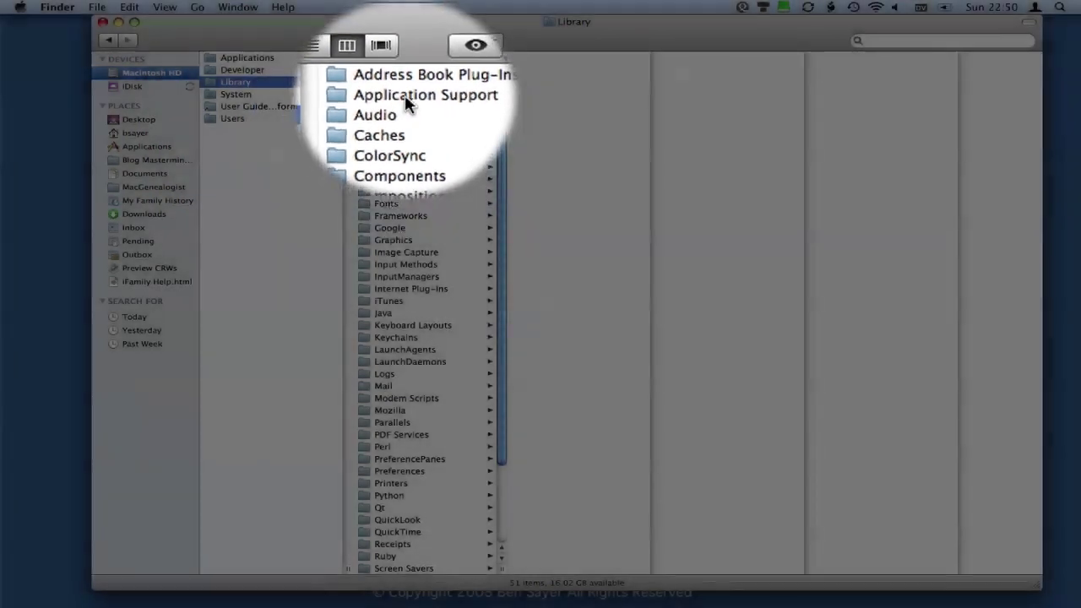
click(405, 71)
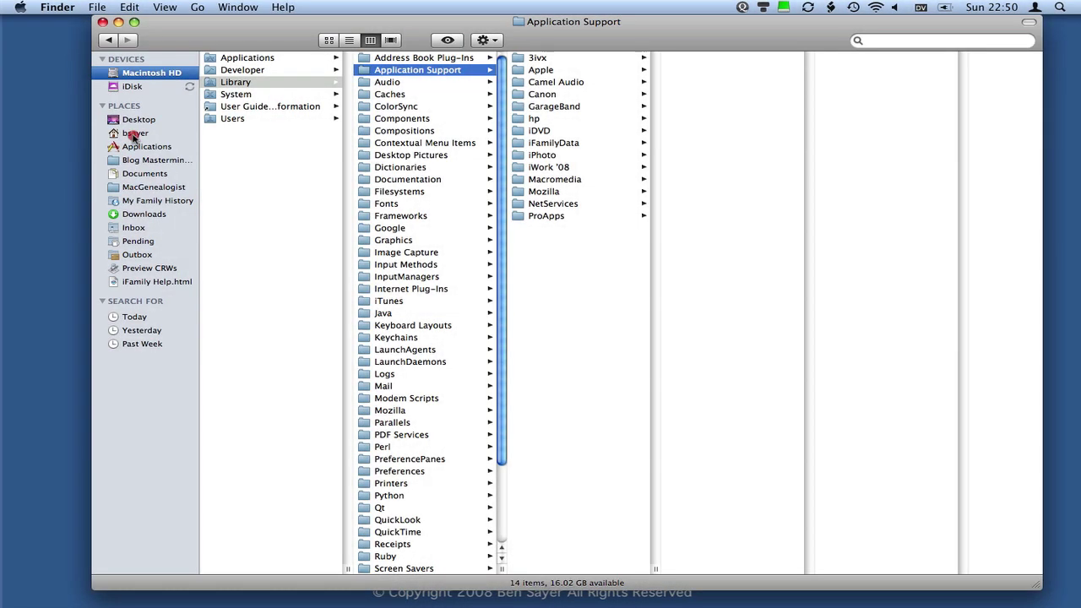
click(135, 133)
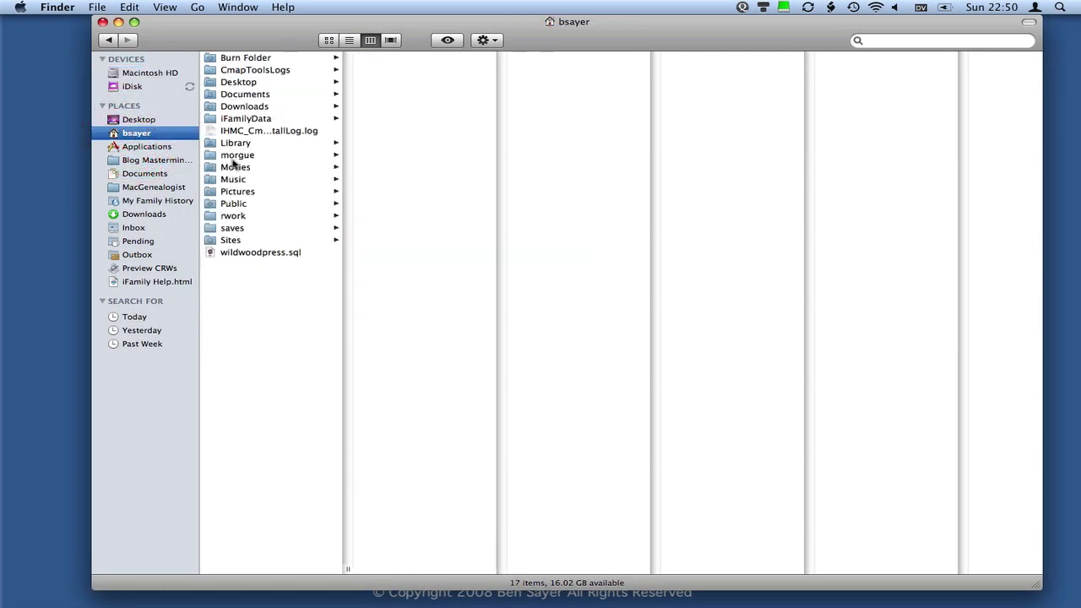
click(235, 145)
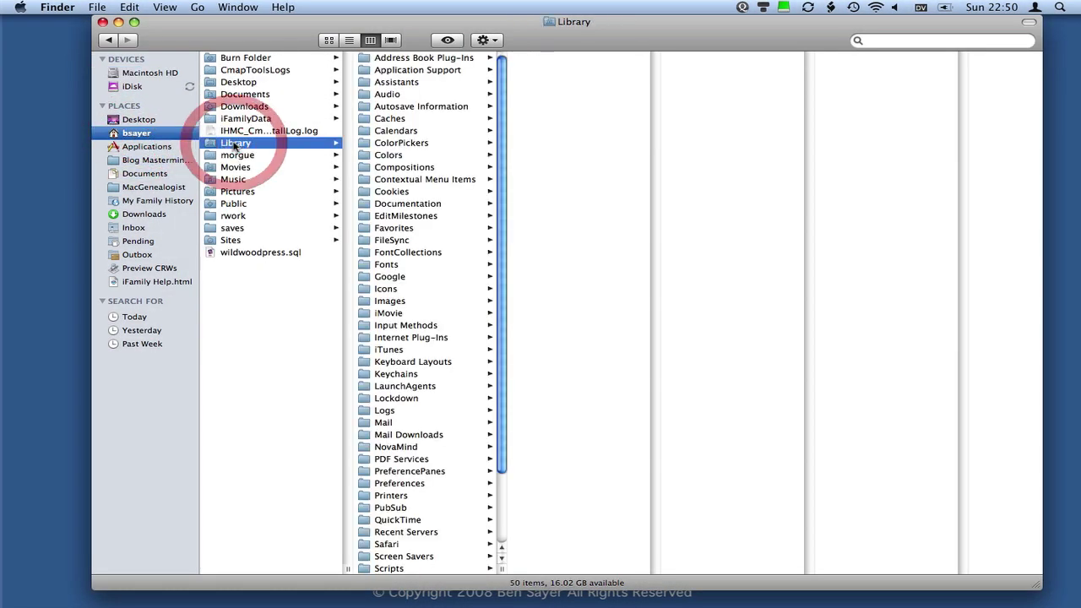
click(103, 22)
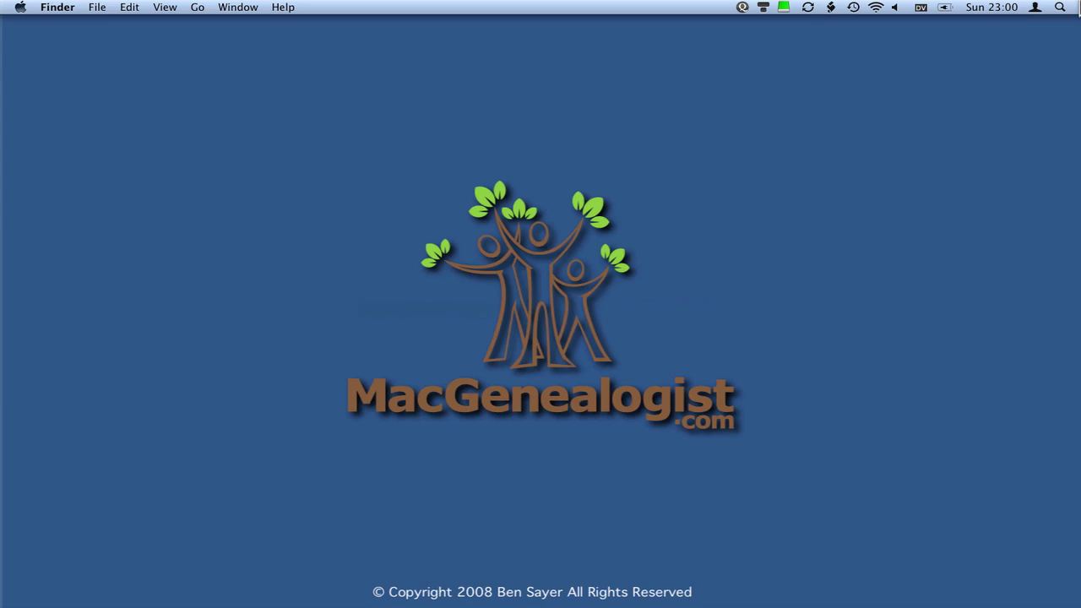
mouse_move(362, 601)
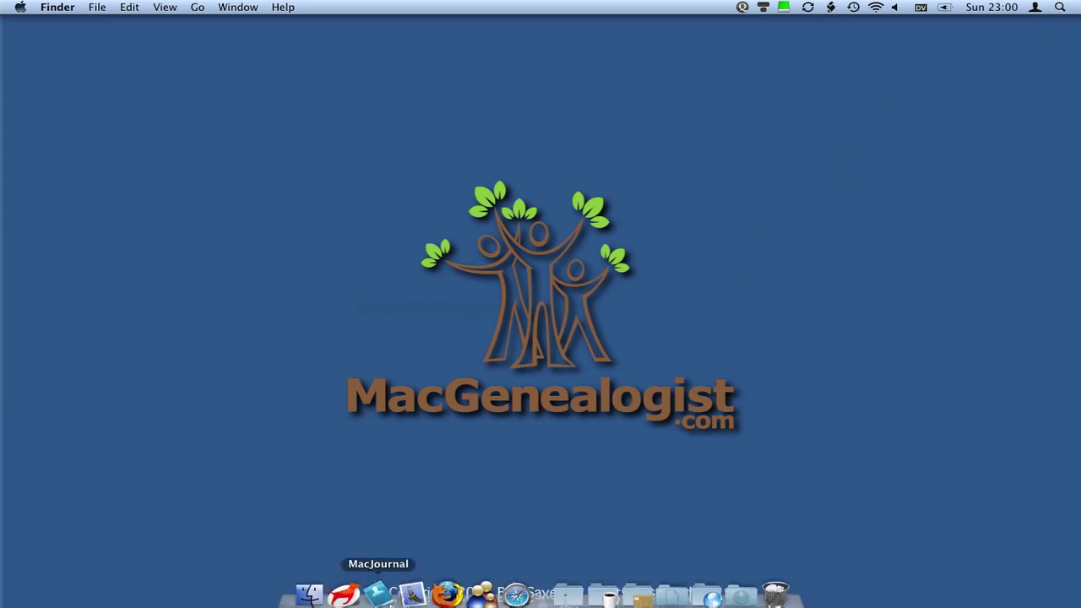
click(482, 584)
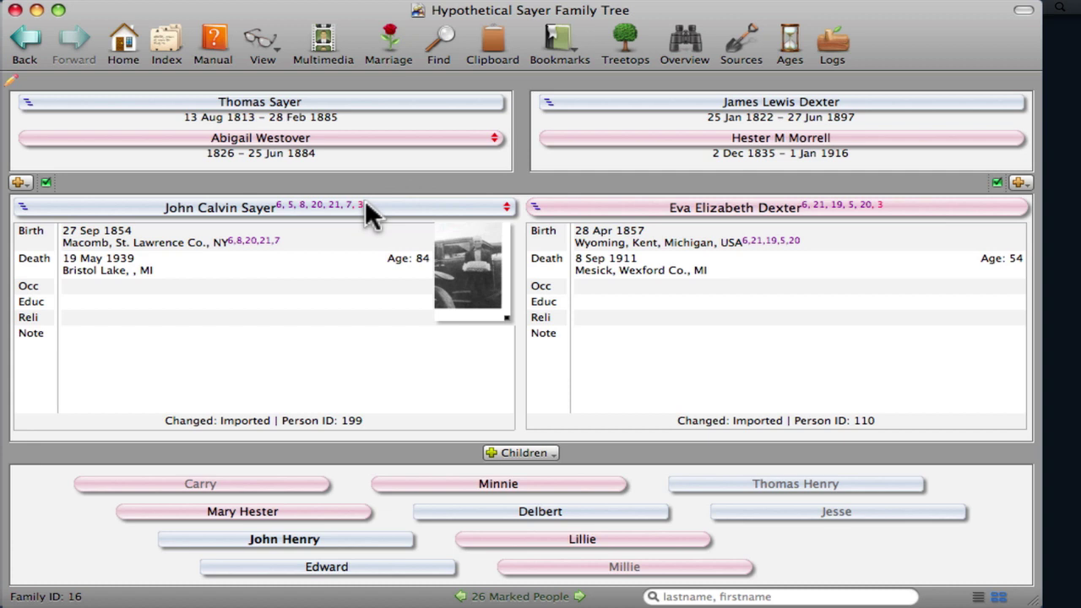
mouse_move(379, 205)
click(218, 7)
click(47, 181)
click(997, 182)
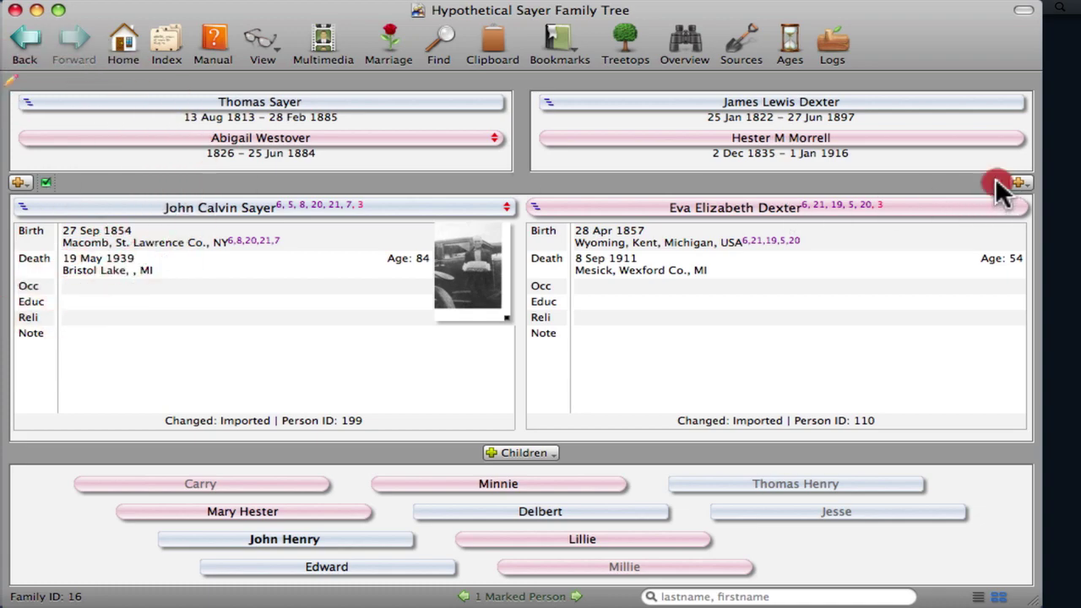
click(507, 207)
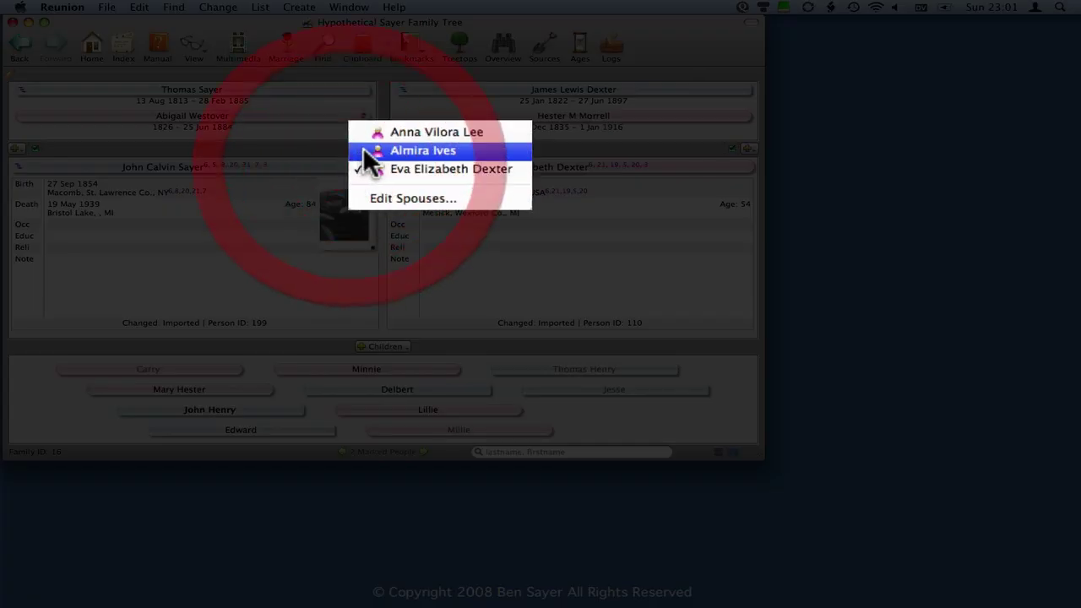
click(365, 152)
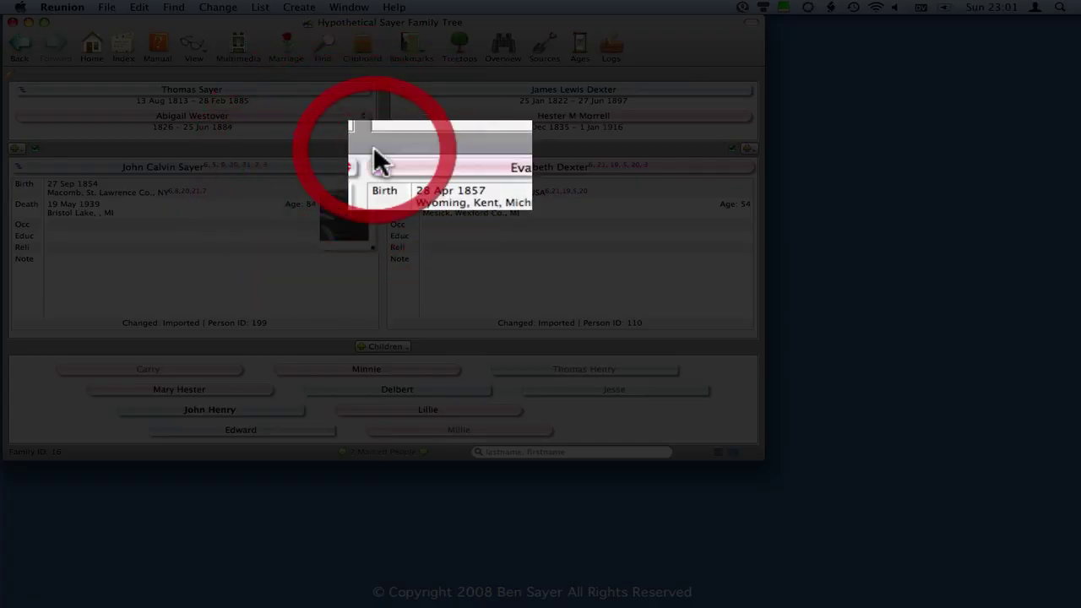
click(997, 182)
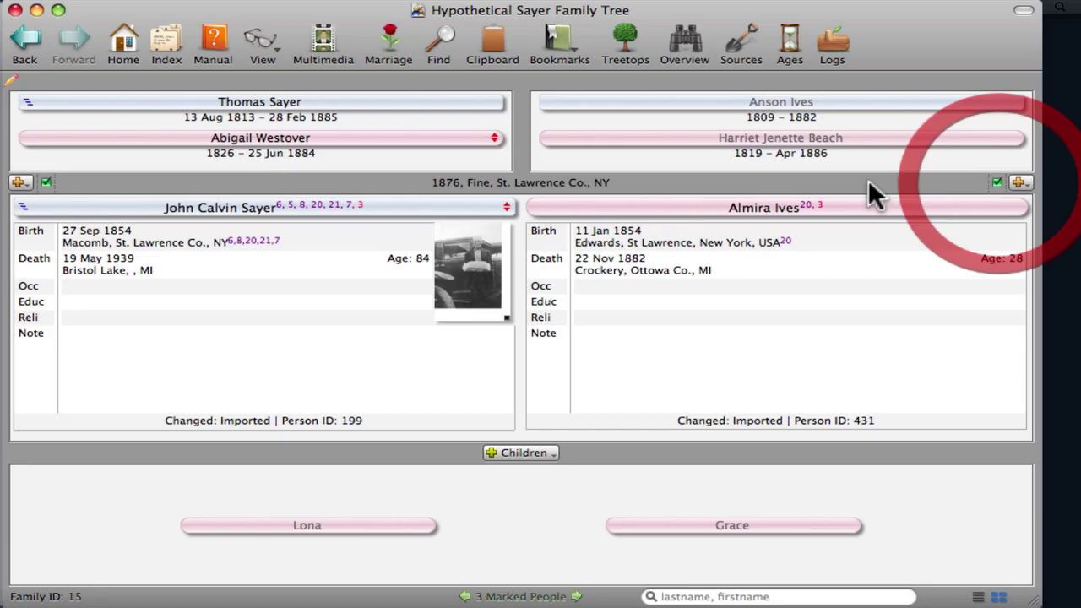
click(506, 207)
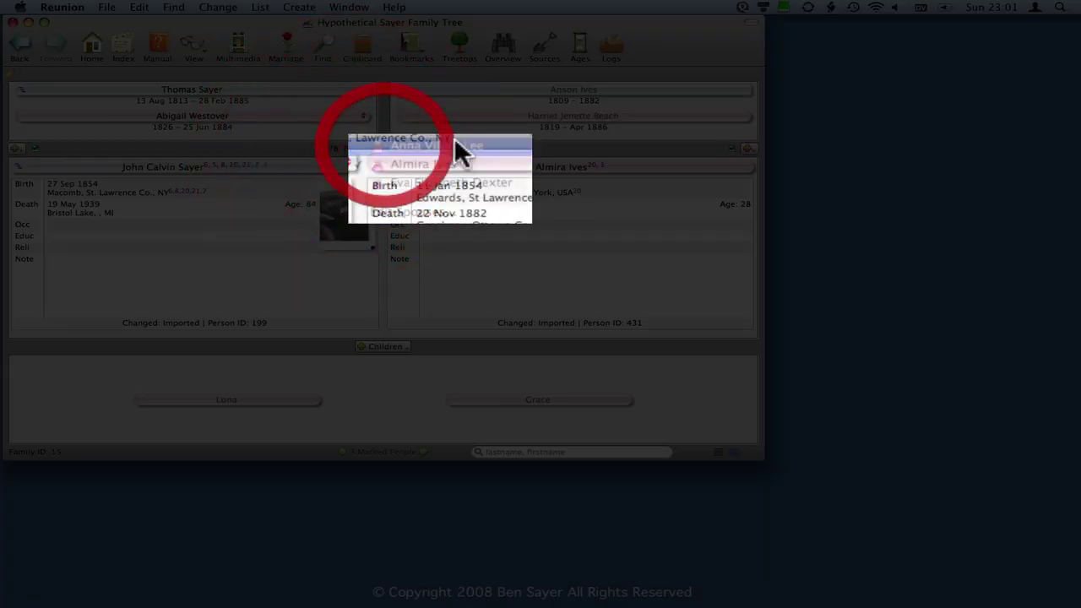
click(455, 145)
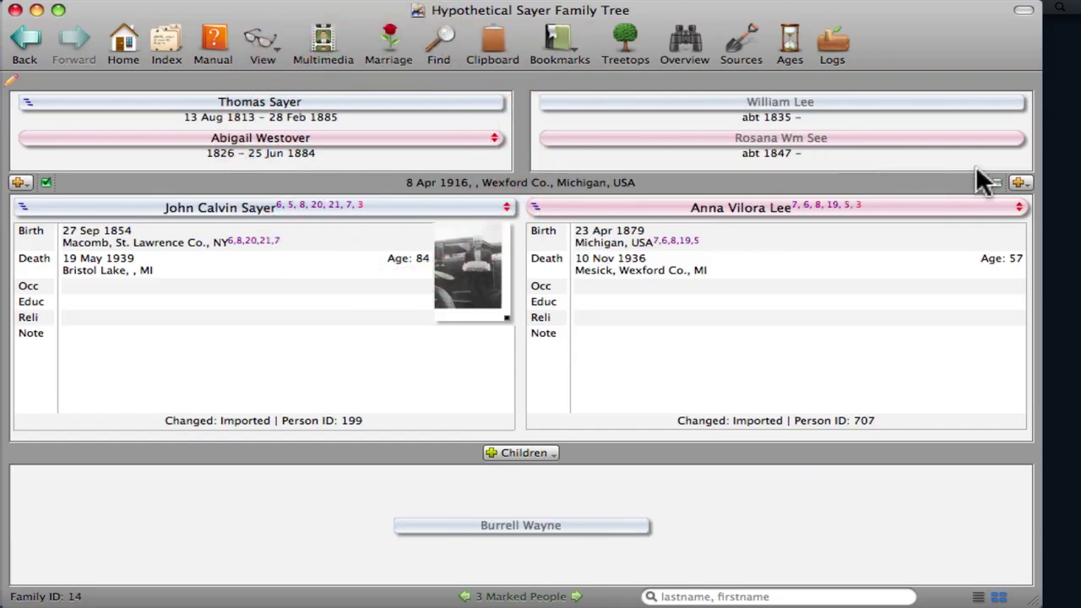
click(997, 181)
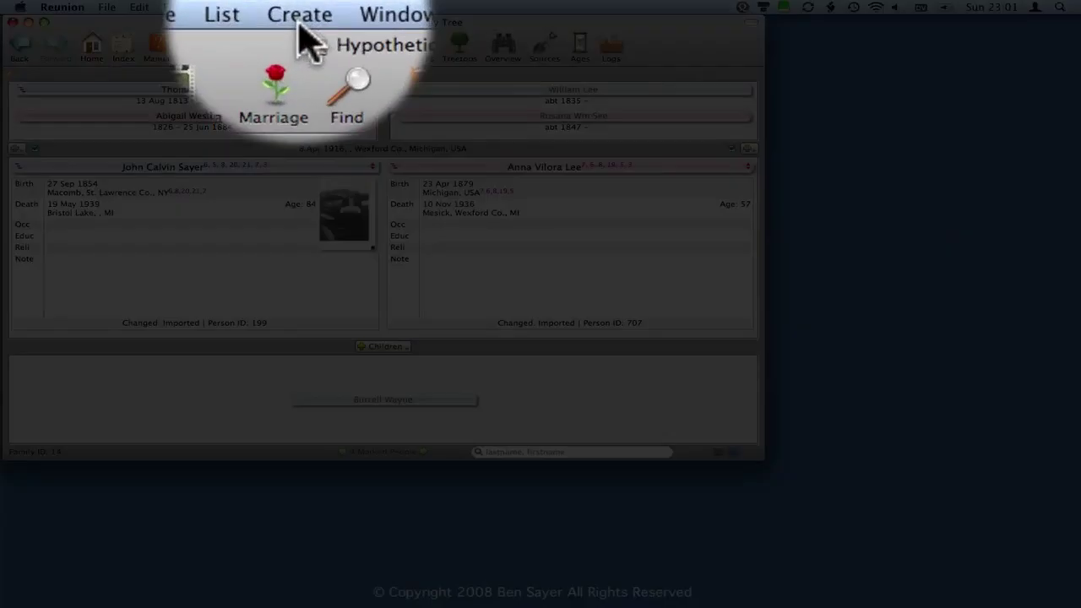
Create a timeline chart of marked people only, keeping the first and middle name format.
click(299, 8)
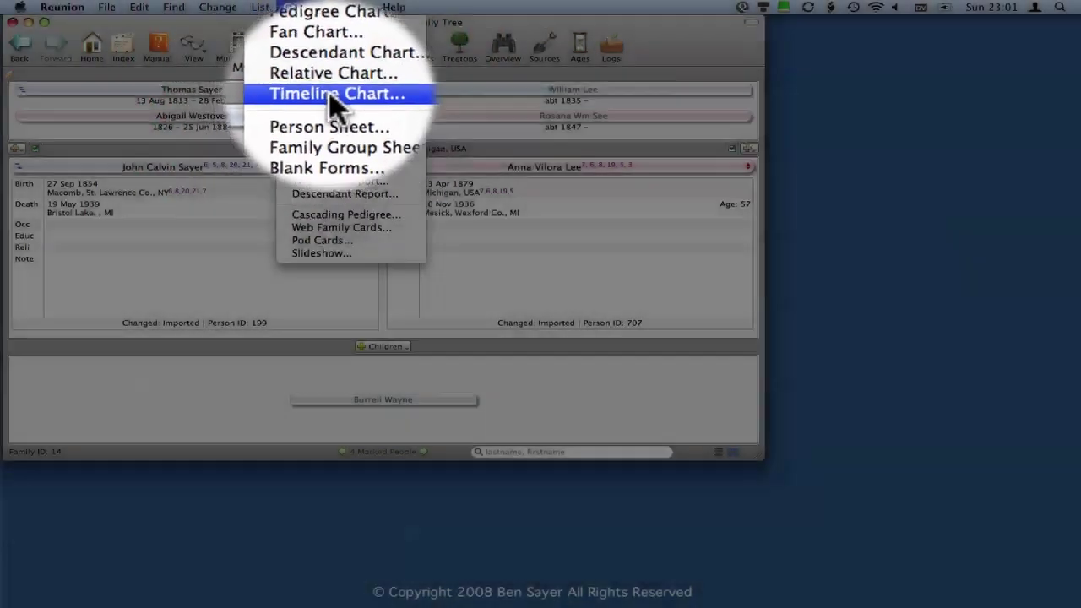
click(331, 97)
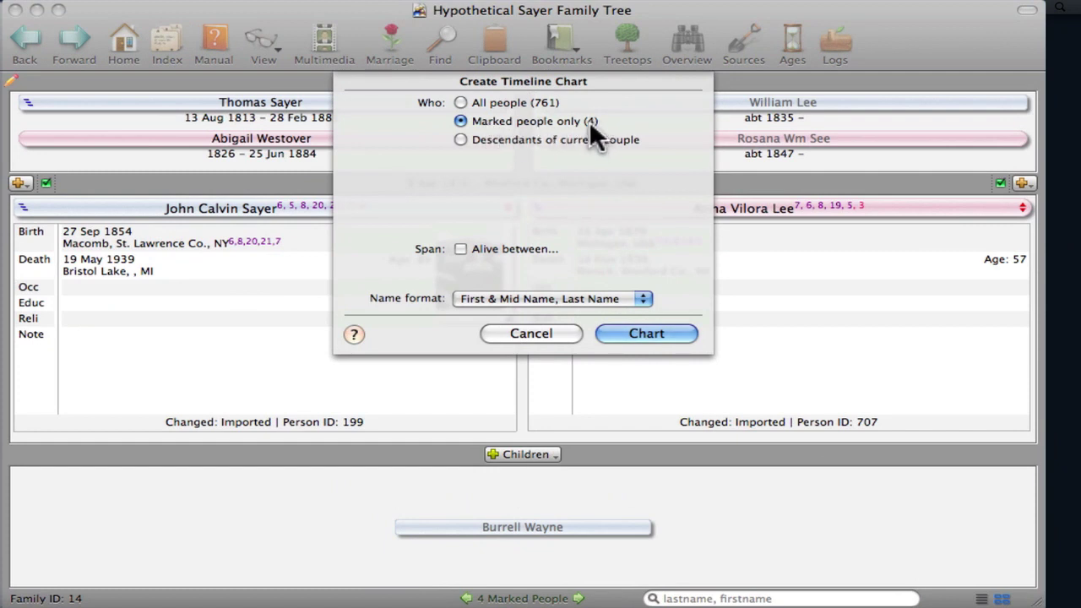
click(556, 299)
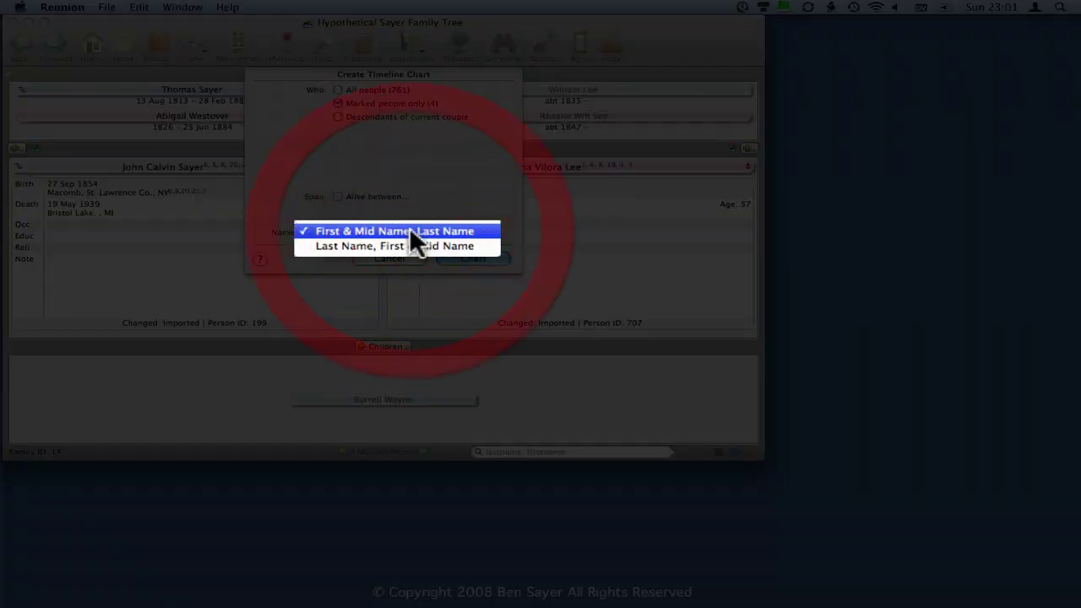
click(439, 229)
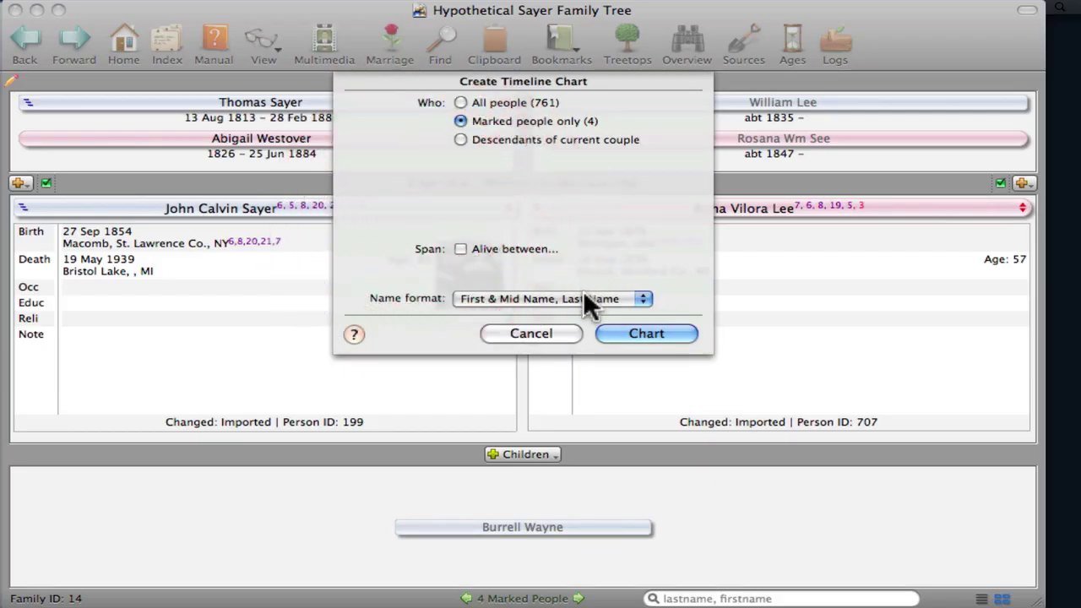
click(649, 333)
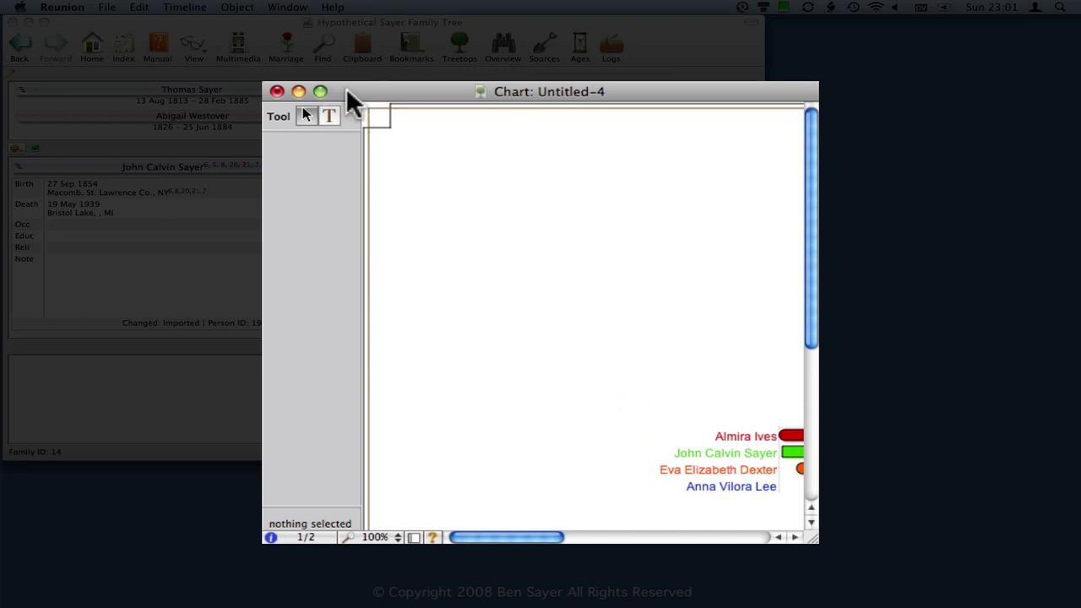
Move the chart window to the top left, enlarge it, and set magnification to 150%.
drag(346, 87, 72, 7)
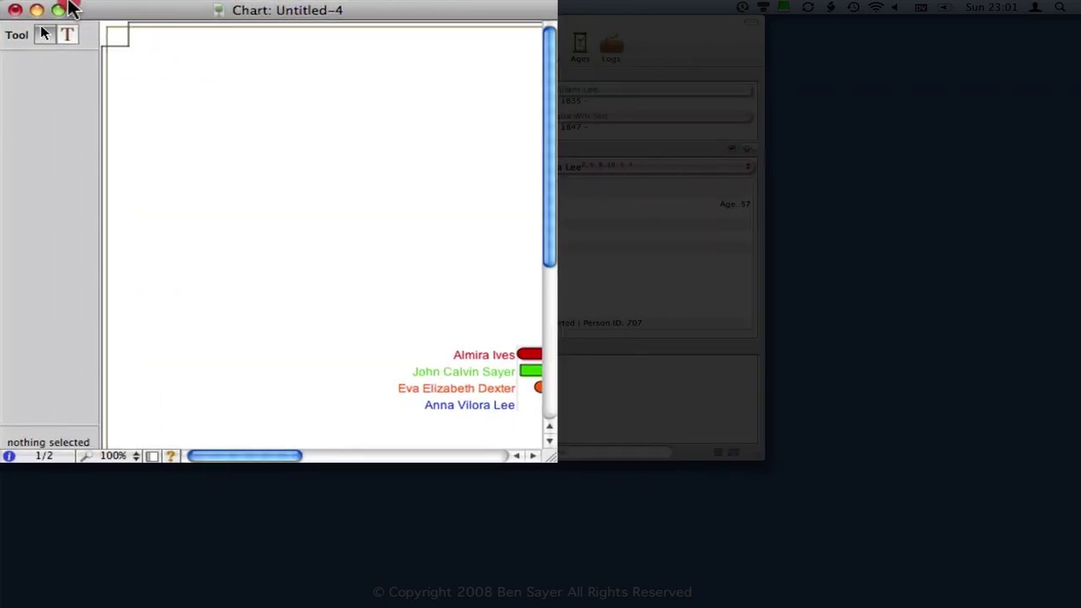
drag(547, 456, 1042, 603)
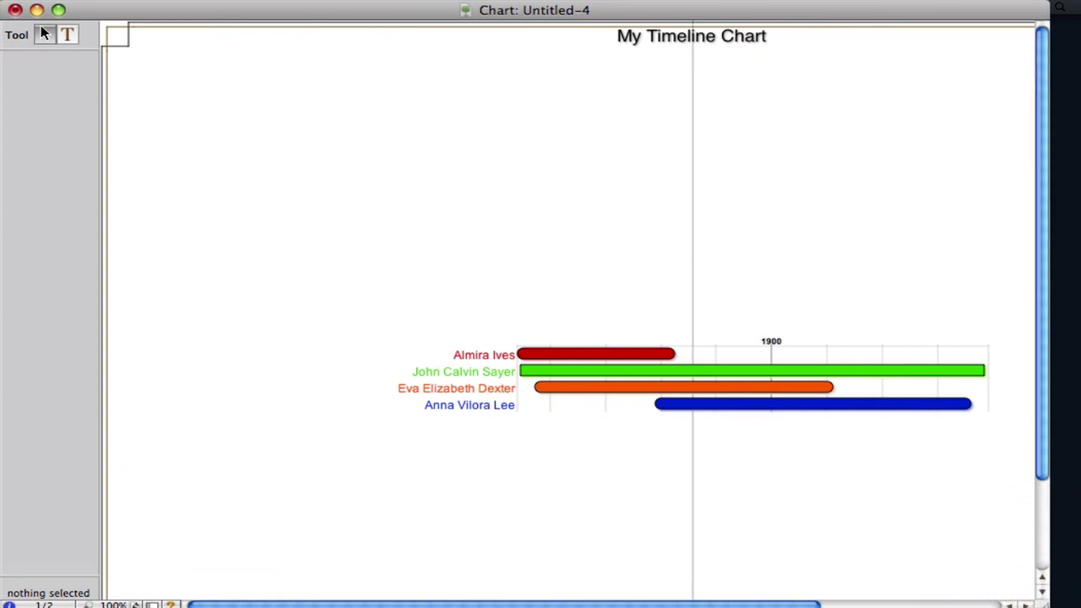
click(135, 604)
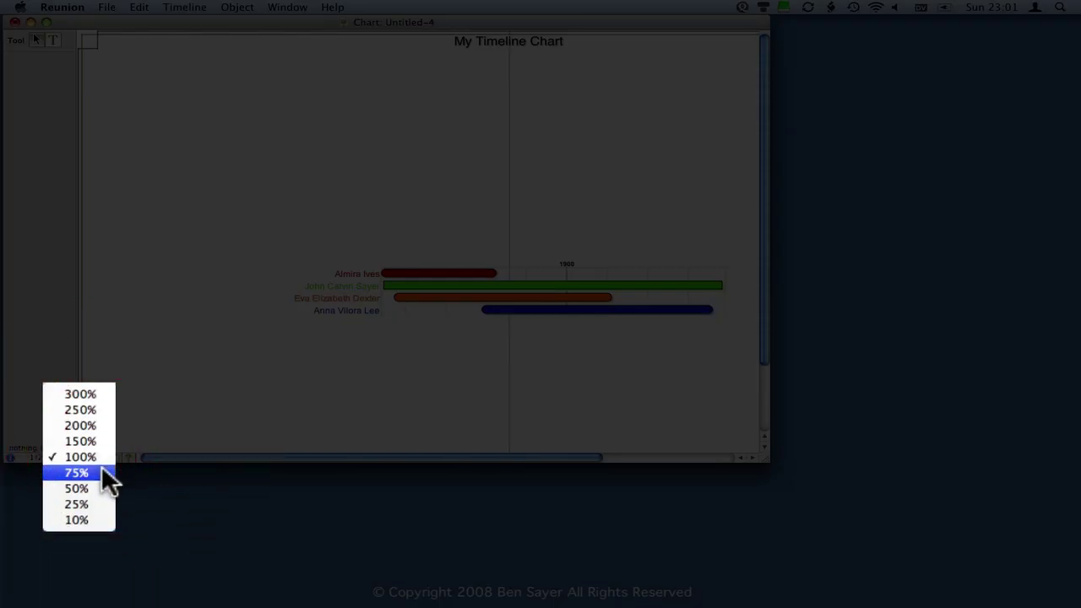
click(96, 441)
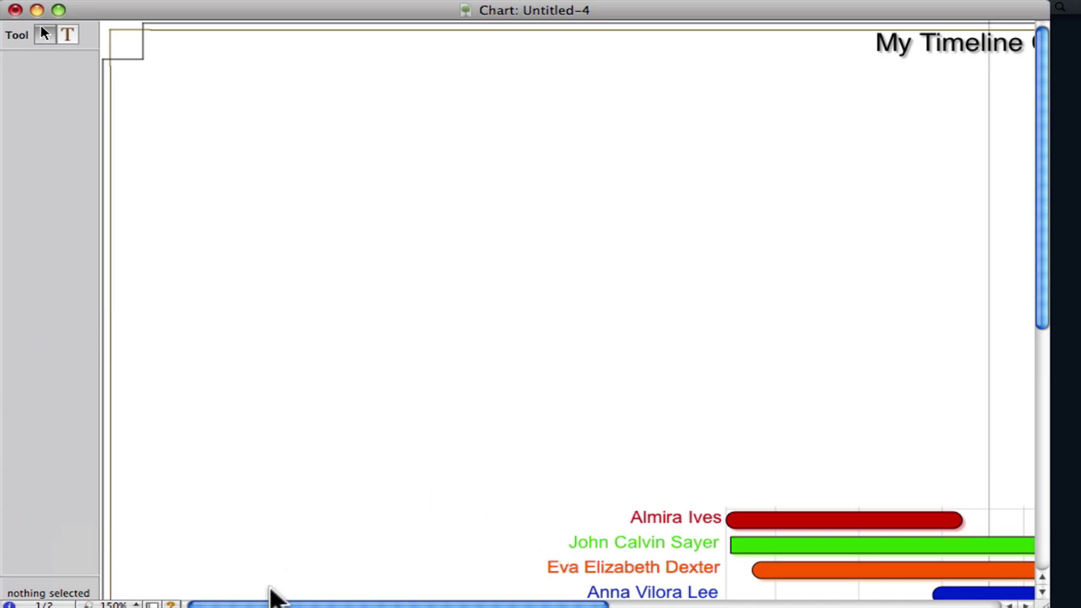
click(131, 604)
click(107, 483)
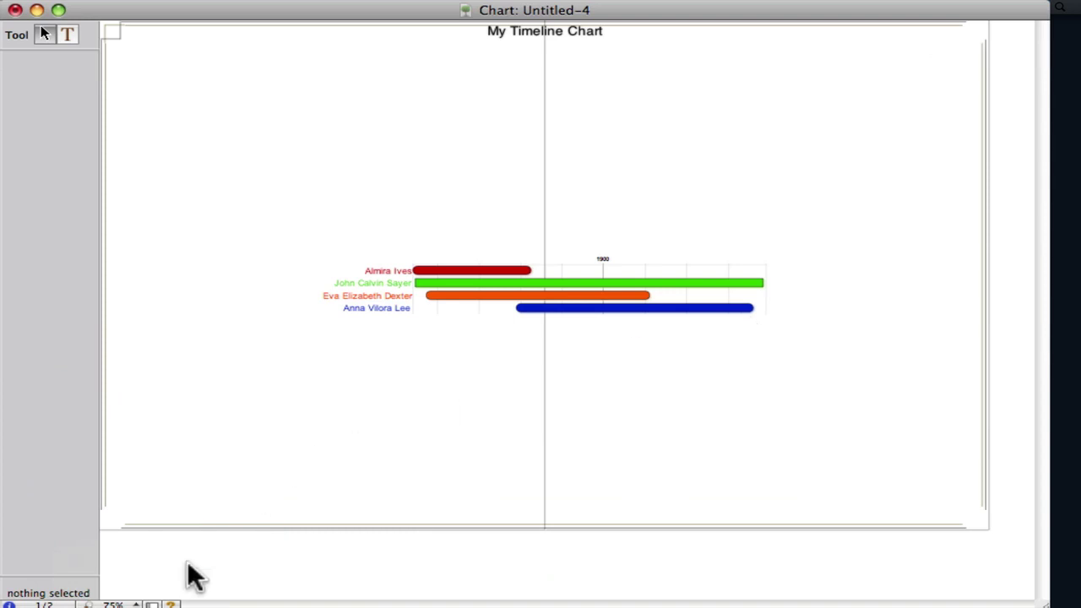
click(127, 605)
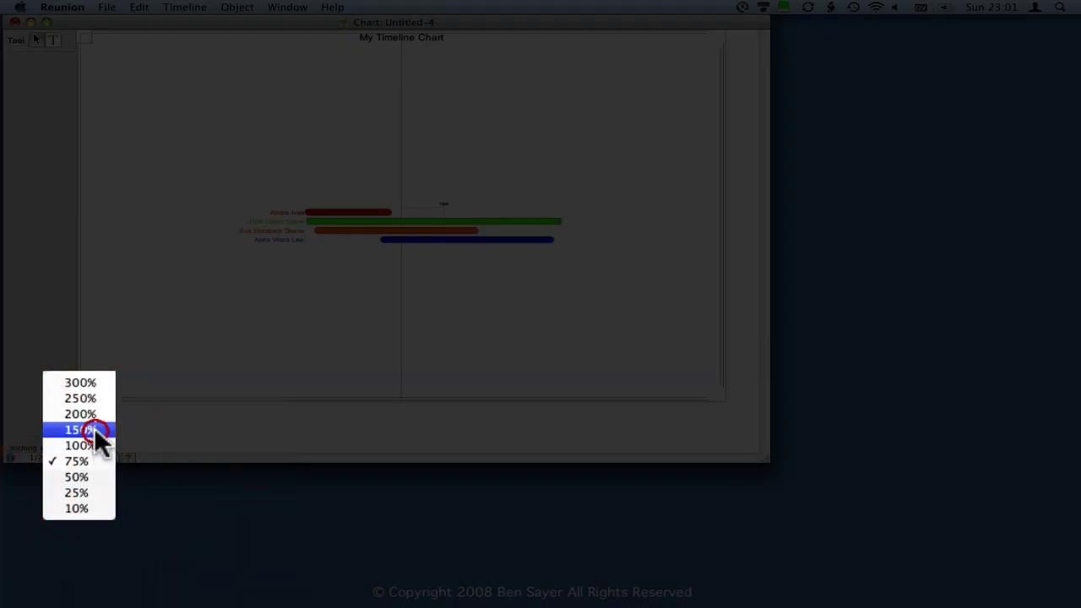
click(94, 429)
click(418, 457)
drag(558, 605, 753, 601)
mouse_move(1047, 319)
mouse_down()
mouse_move(1044, 391)
mouse_move(1052, 338)
mouse_up()
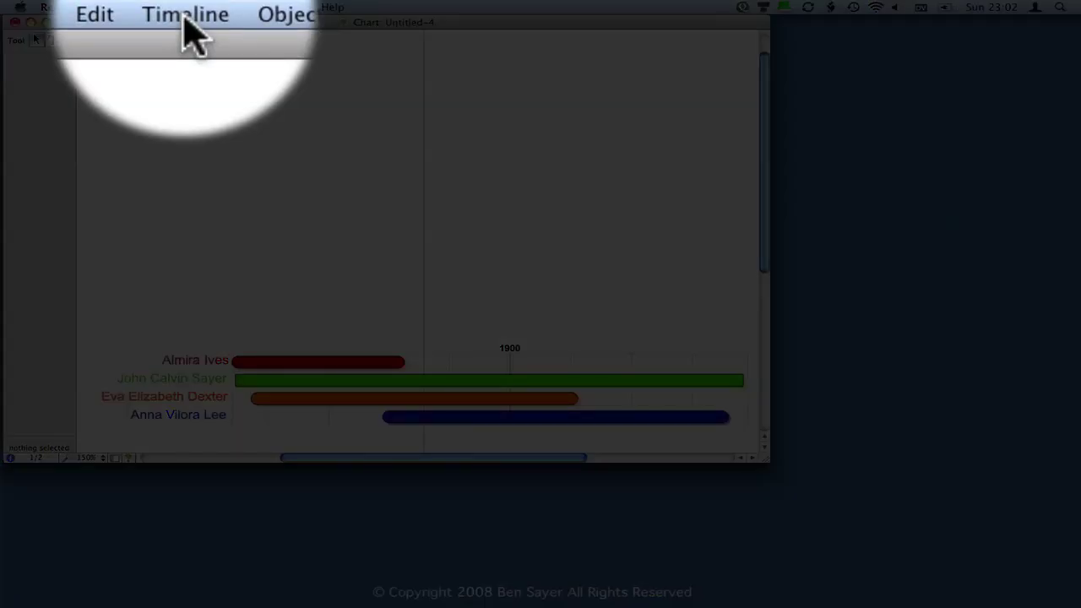
Import North American History.pEvents as a perspective set via Timeline > Perspectives > Add Set.
click(185, 24)
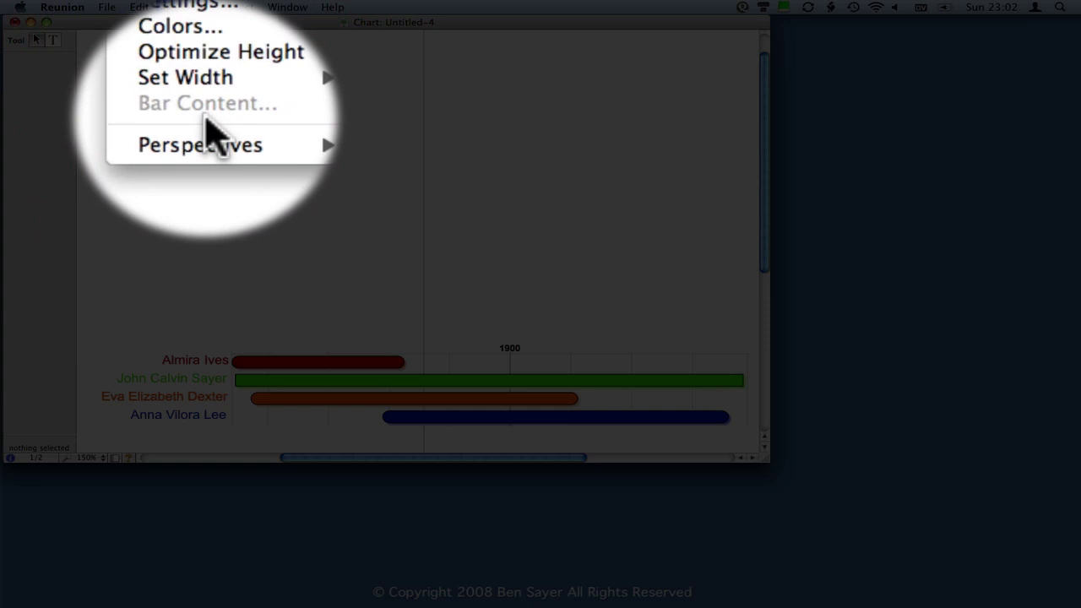
mouse_move(209, 128)
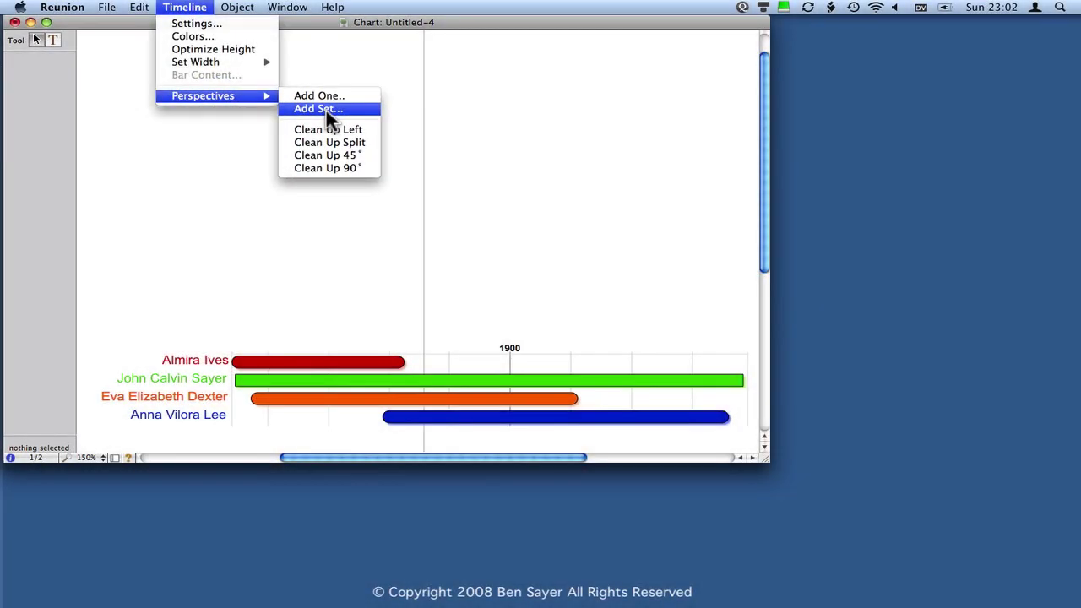
click(326, 109)
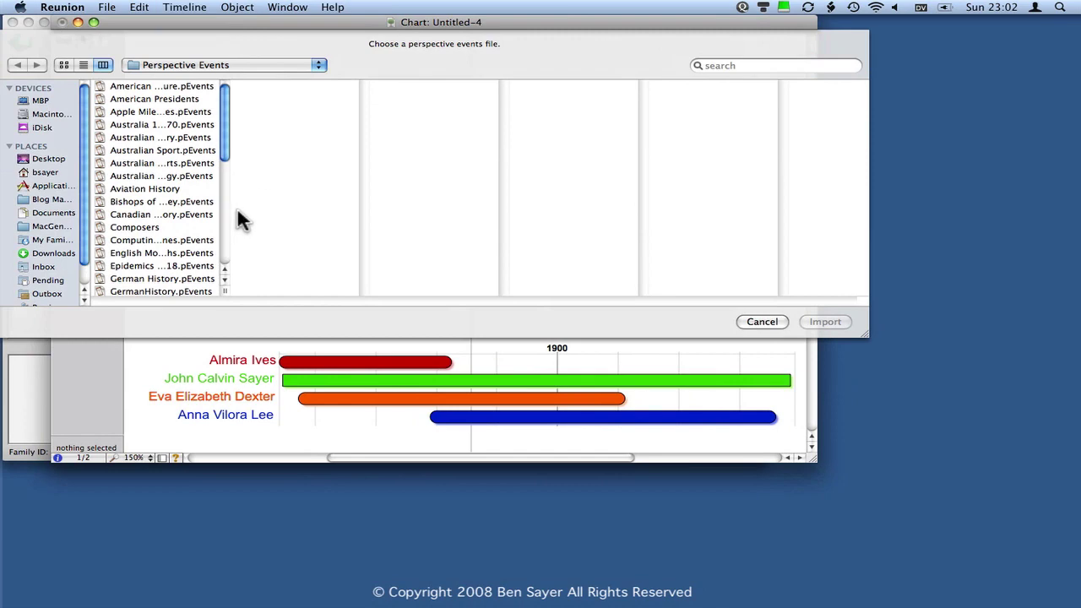
click(221, 289)
drag(867, 330, 811, 349)
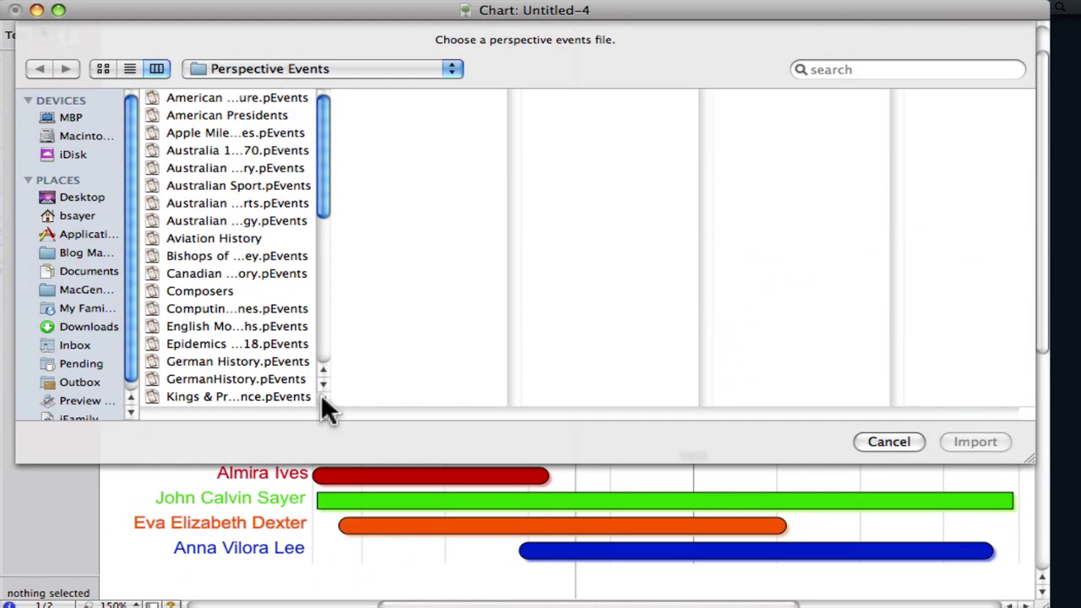
drag(321, 398, 410, 399)
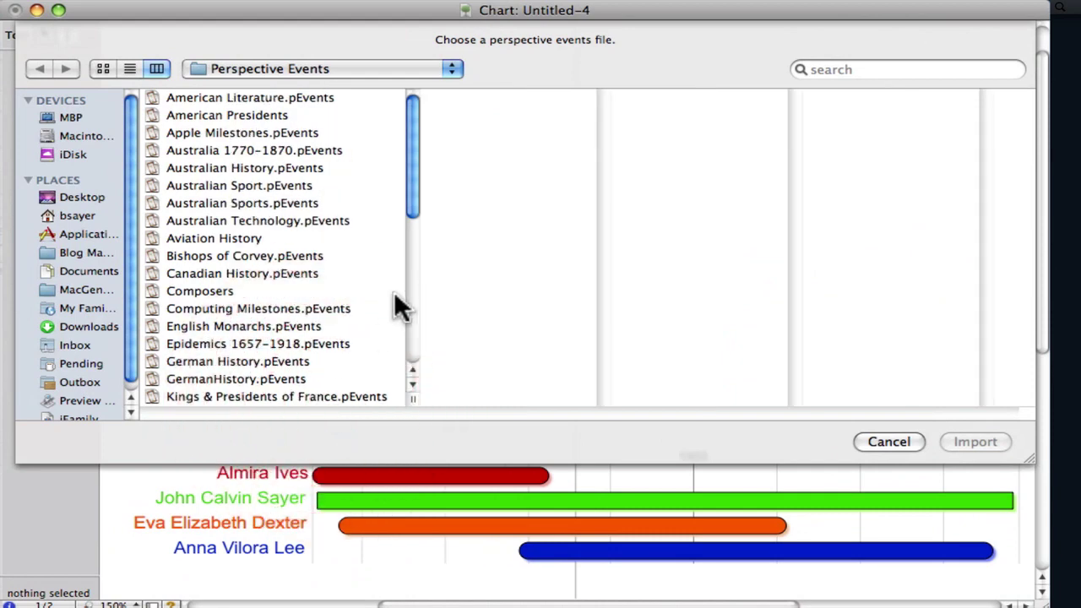
drag(420, 179, 412, 311)
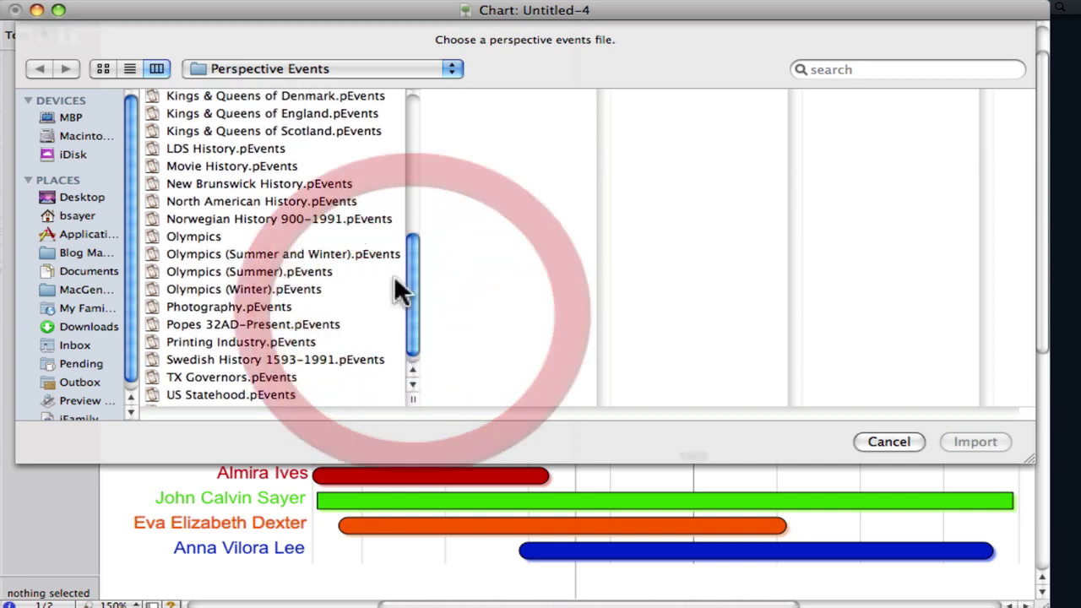
click(294, 200)
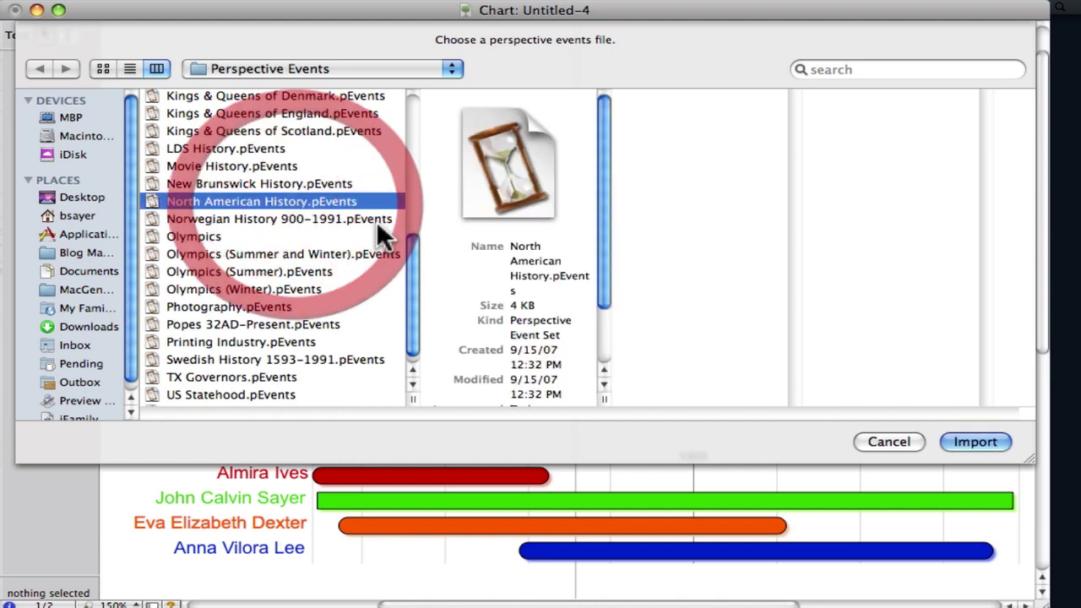
click(976, 443)
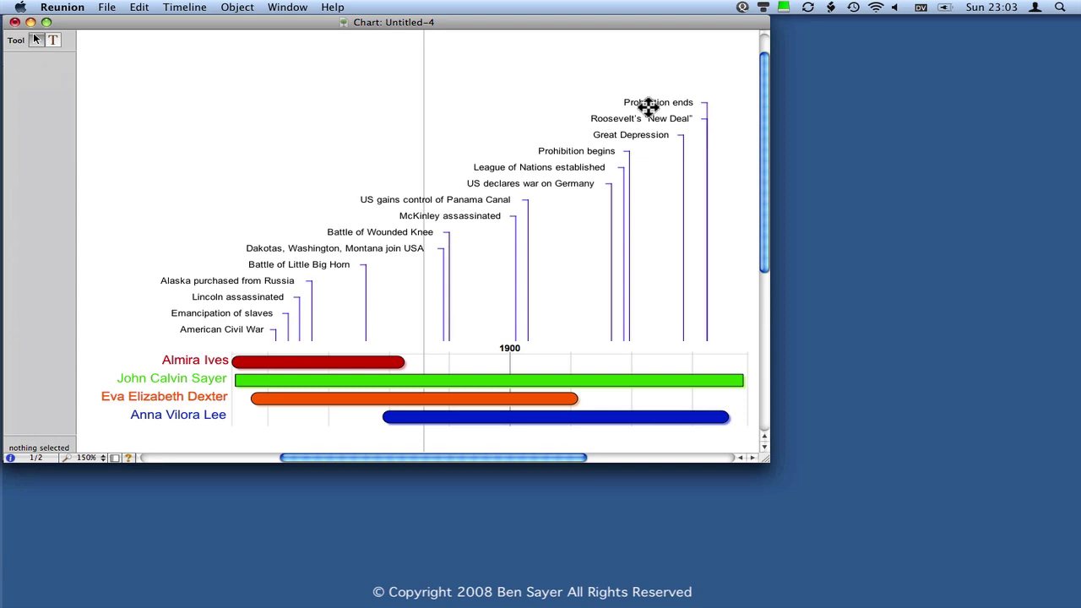
Bring up the Timeline menu with the North American History events now shown on the chart.
click(183, 7)
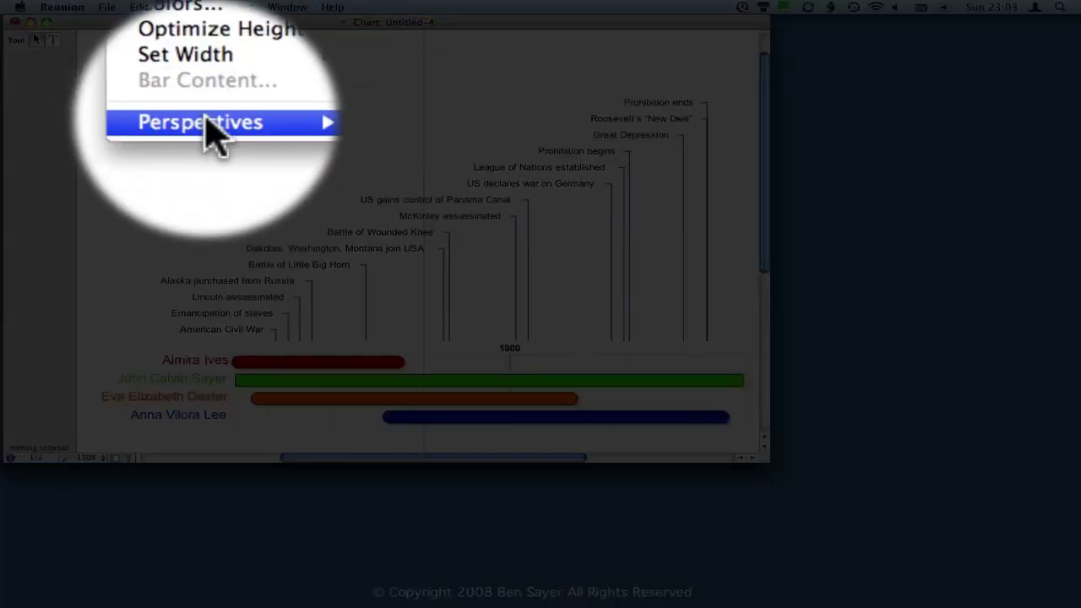
Apply Timeline > Perspectives > Clean Up Split to the event labels, then nudge the window size.
mouse_move(207, 118)
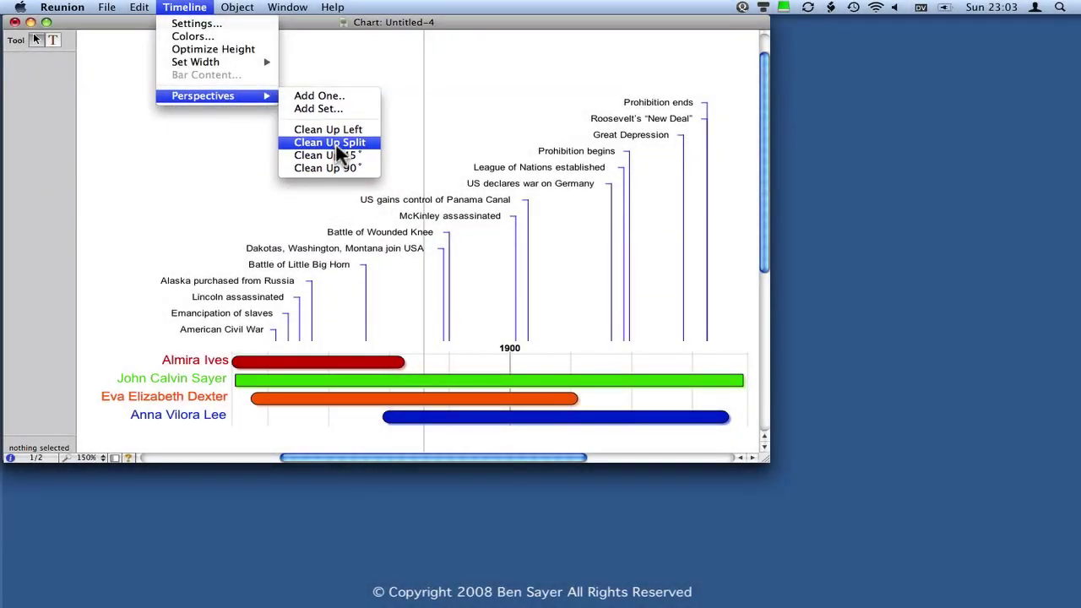
click(335, 144)
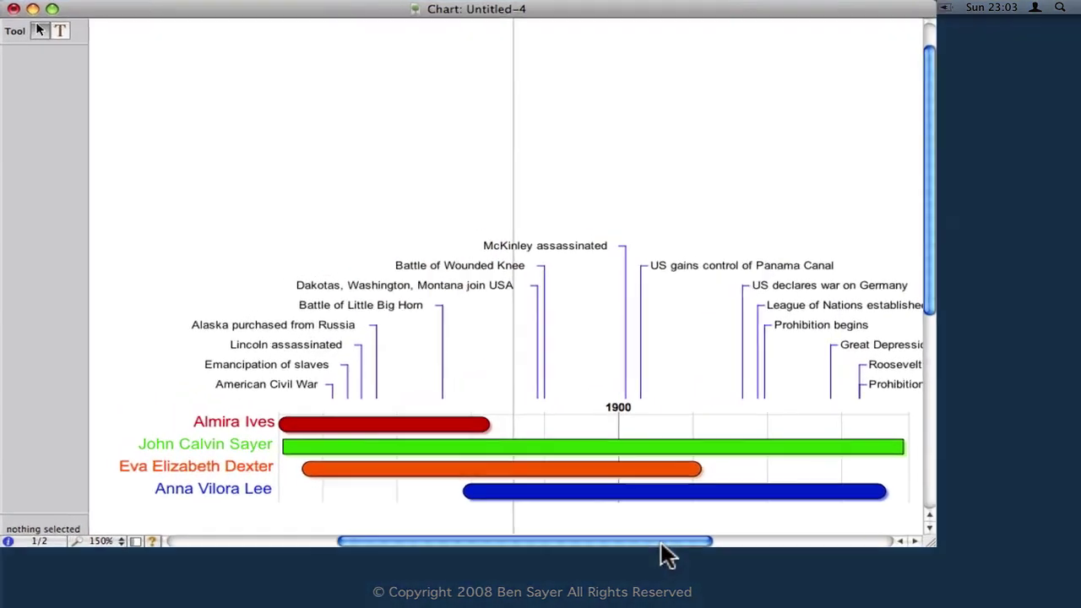
drag(549, 457, 564, 457)
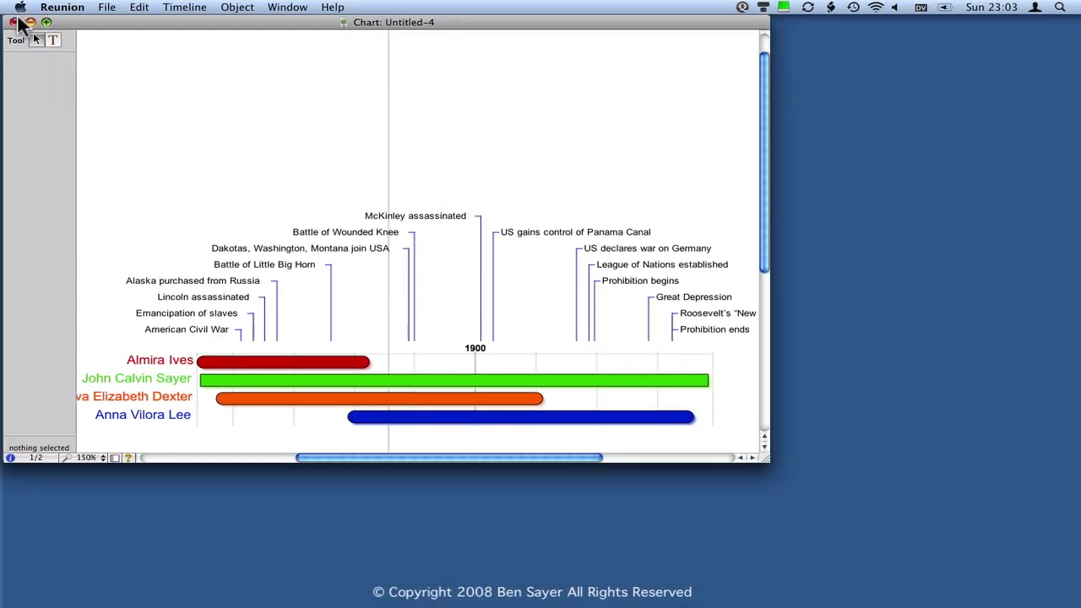
Close the Untitled-4 timeline chart without saving, then cancel the bold-children options unchanged.
click(15, 22)
click(262, 108)
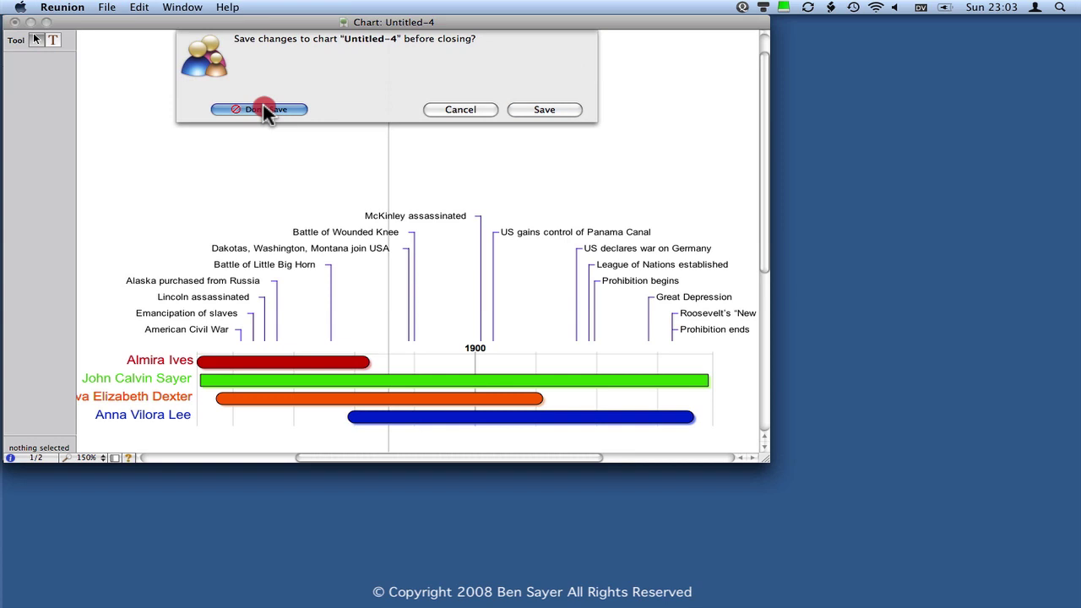
key(super+b)
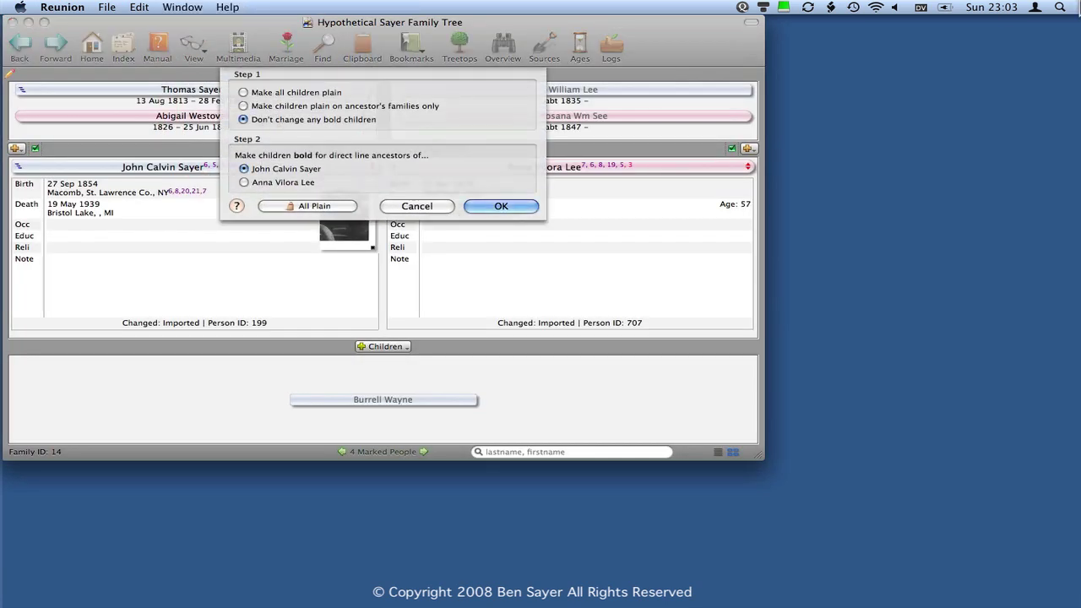
click(425, 205)
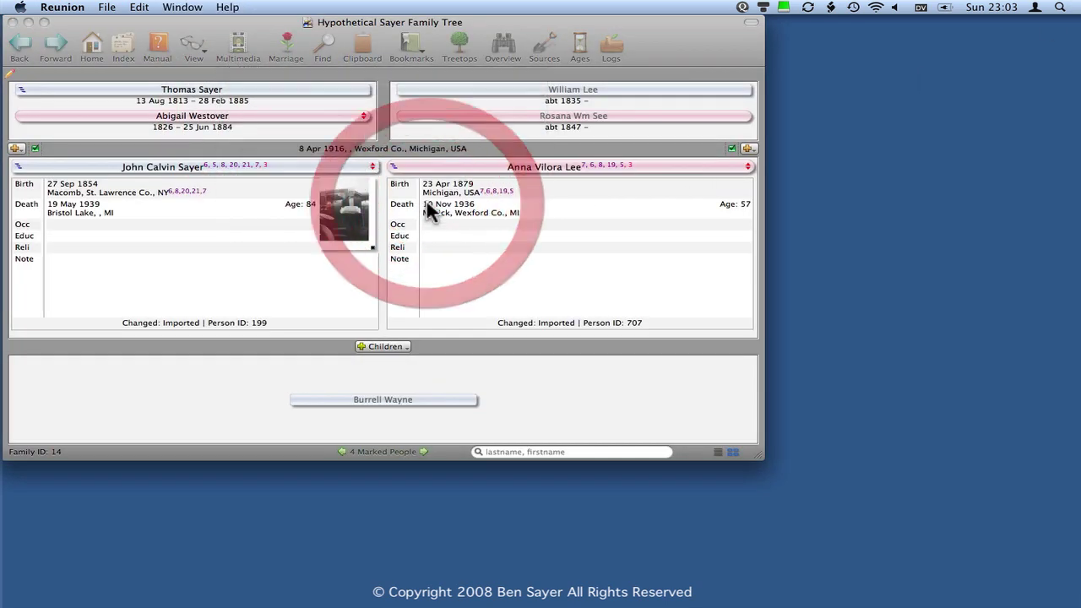